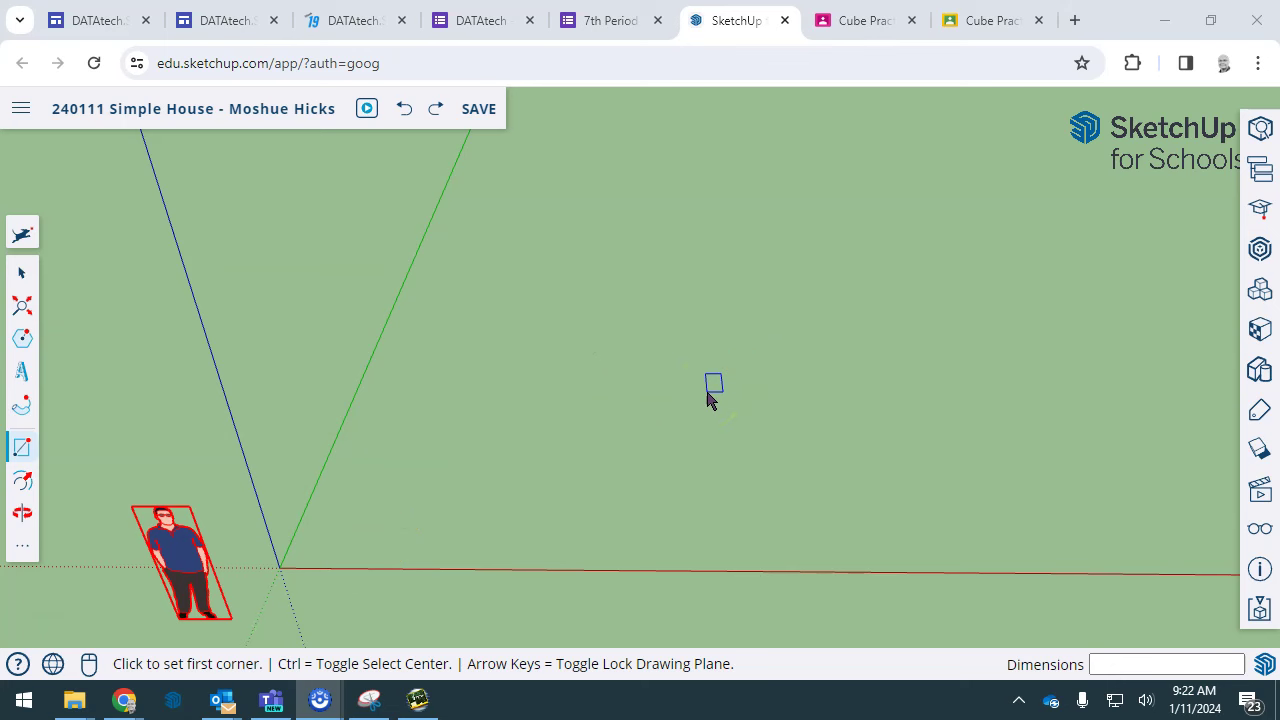
Step: Check the house measurements on the DATAtech week-20 page, then go back to the SketchUp model
click(366, 21)
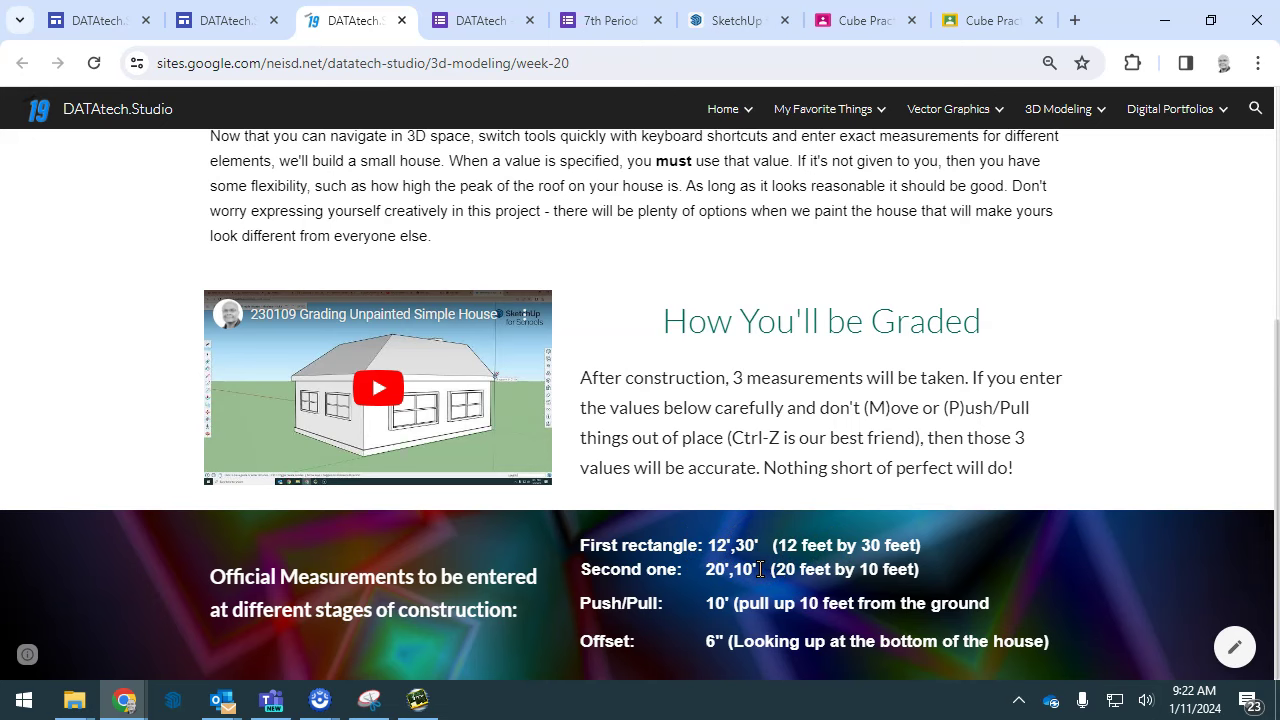
click(729, 22)
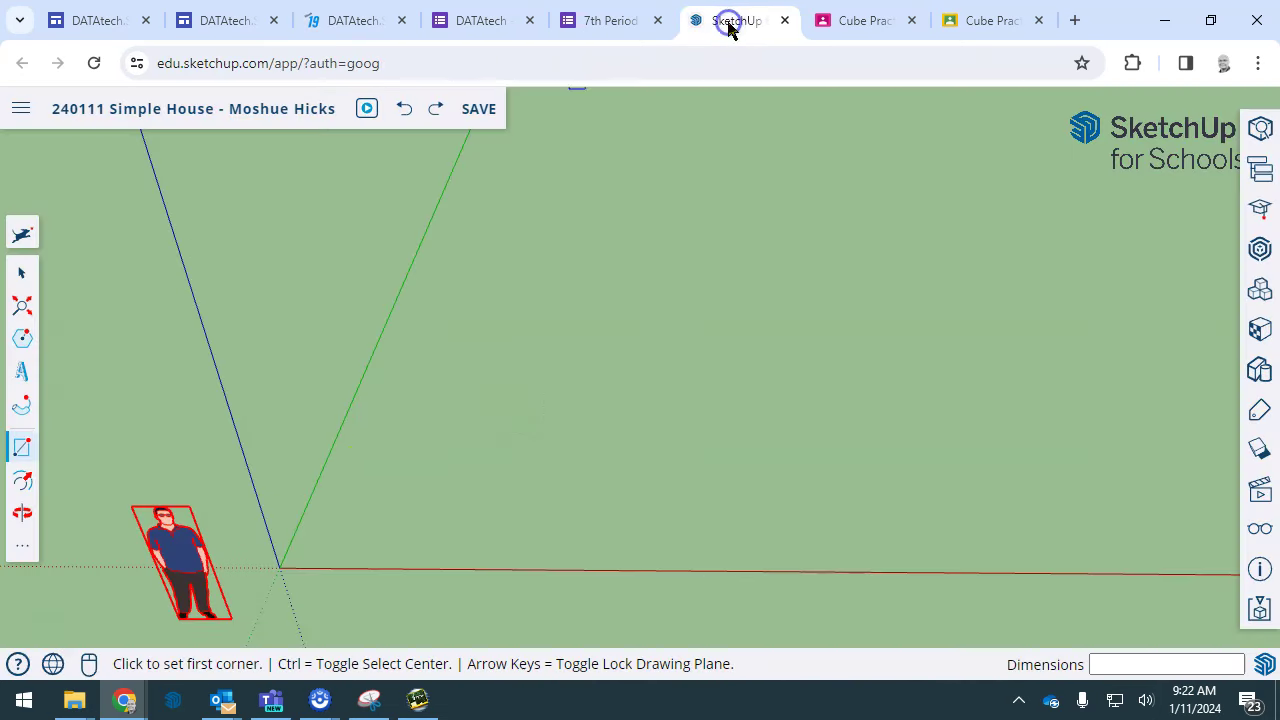
Step: Draw a 12' by 30' floor rectangle starting at the origin
click(279, 568)
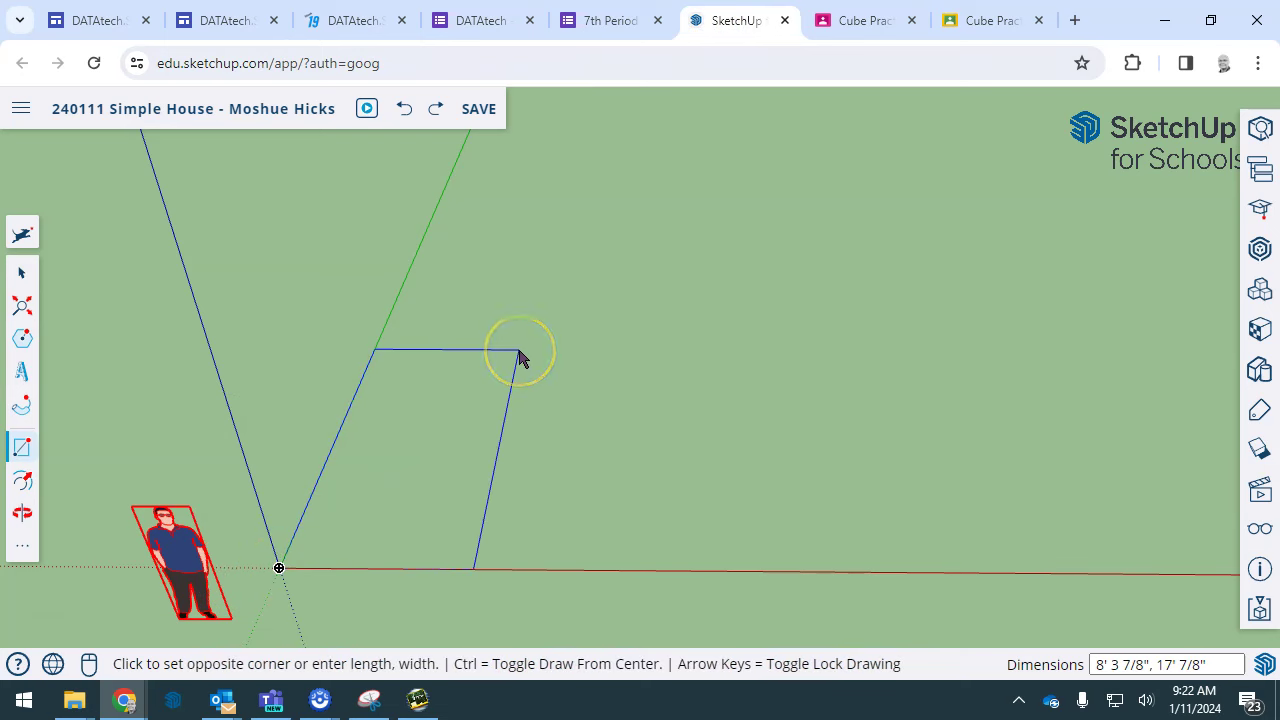
drag(519, 358, 548, 314)
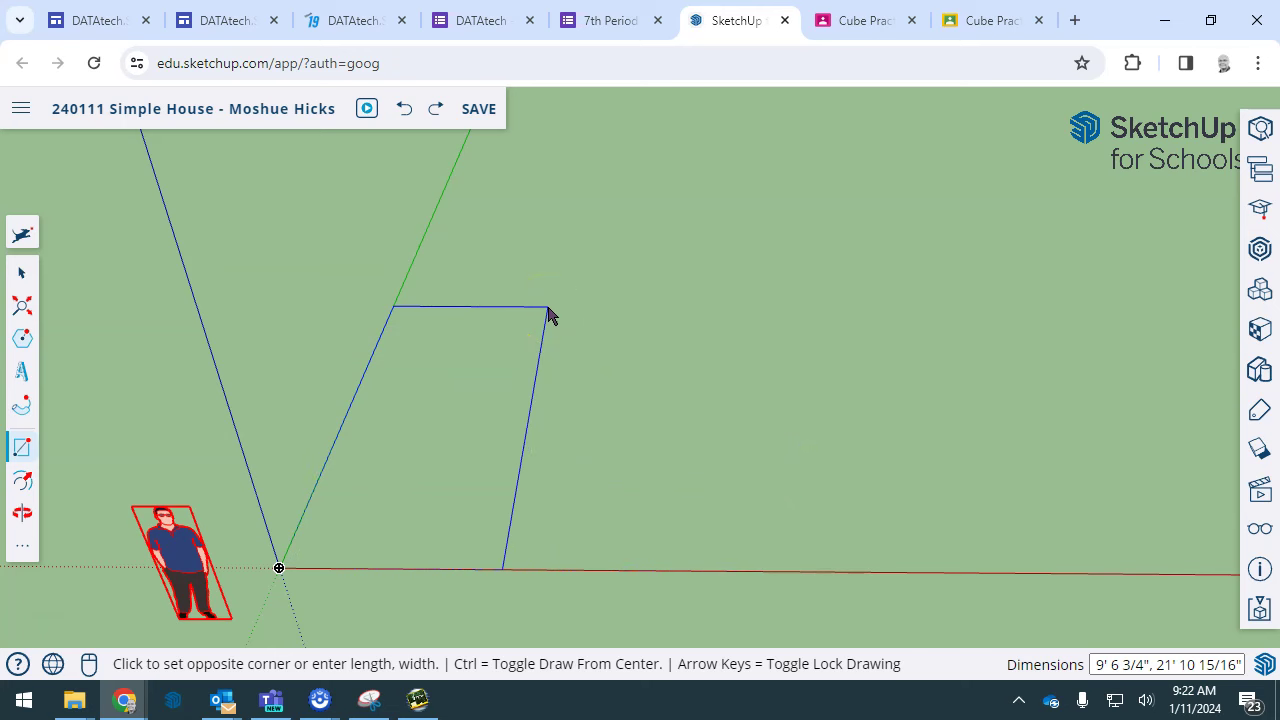
text(12',30)
key(Return)
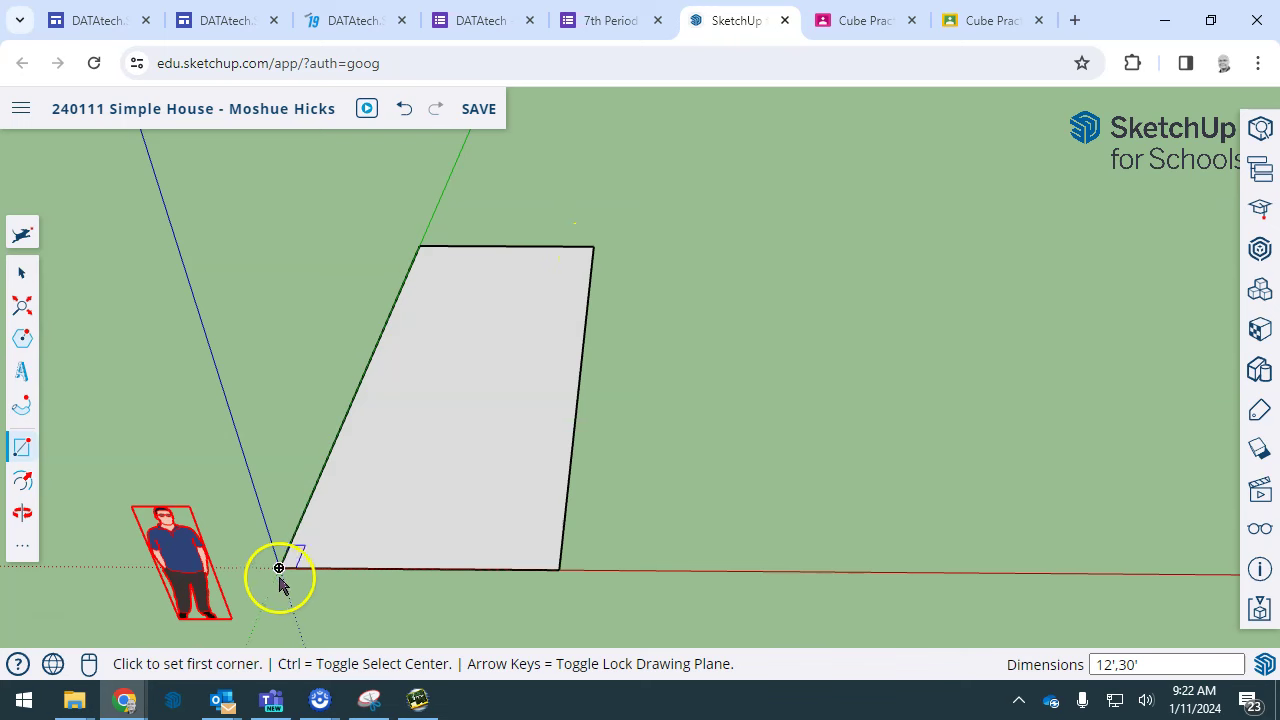
Step: Attach a 20' by 10' rectangle at the first rectangle's top-right corner
click(594, 248)
drag(594, 248, 1060, 330)
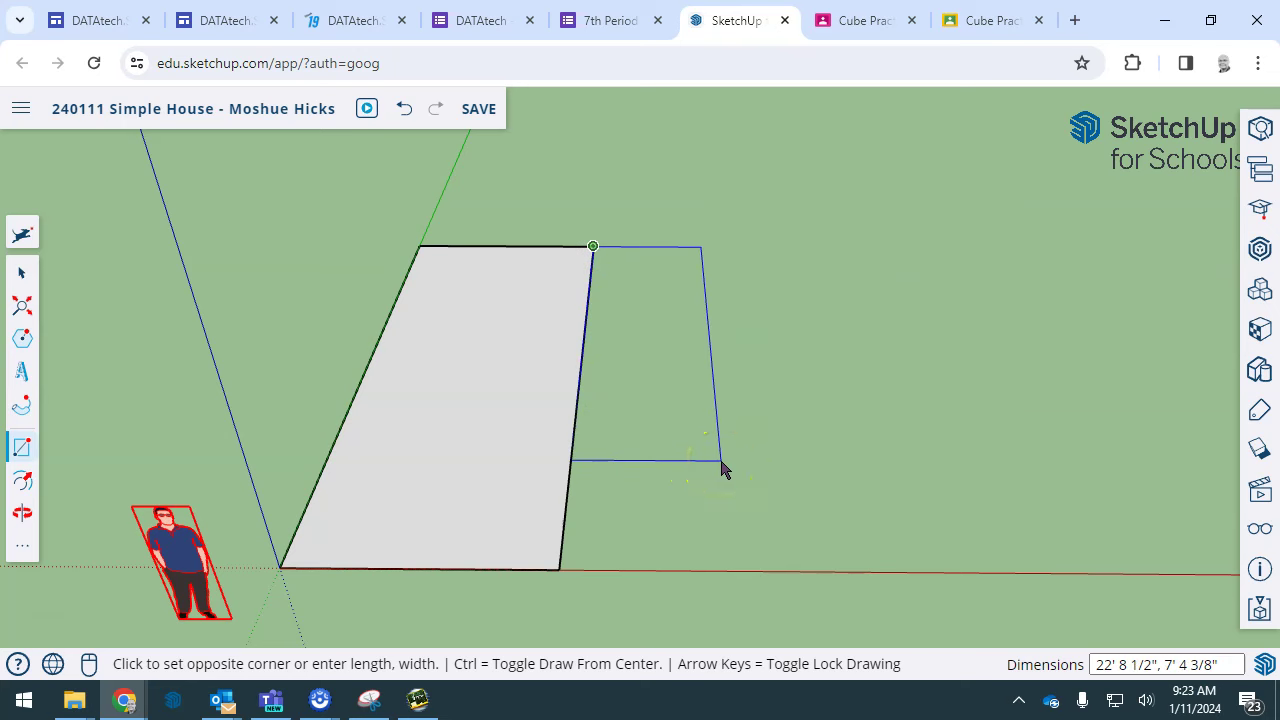
text(20',10')
key(Return)
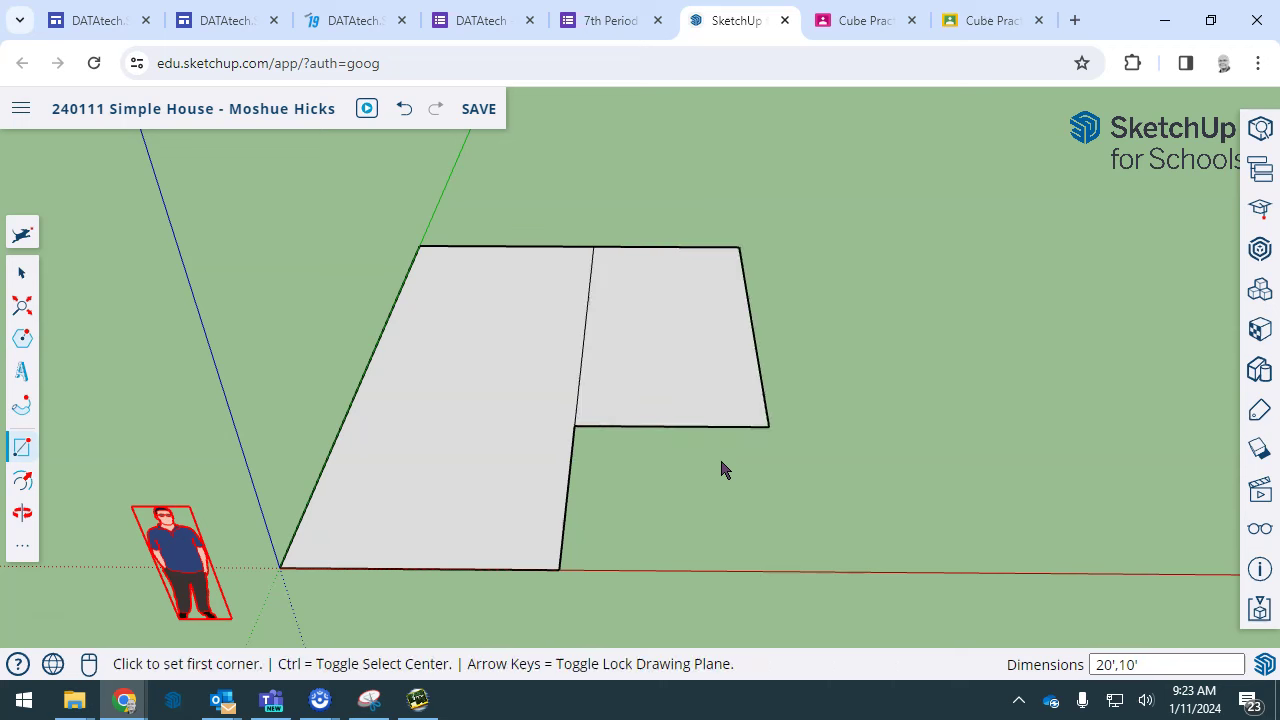
Step: Erase the dividing line between the two rectangles, cancelling a stray Push/Pull first
middle_drag(800, 289, 257, 465)
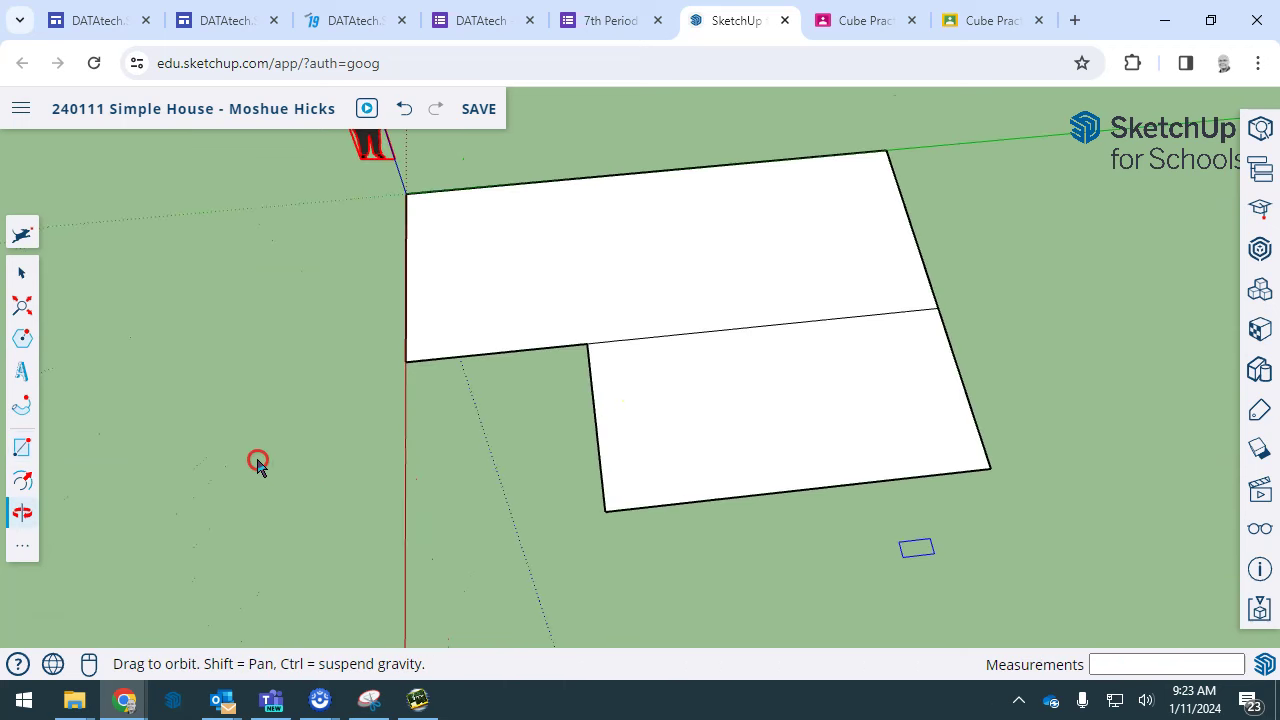
key(r)
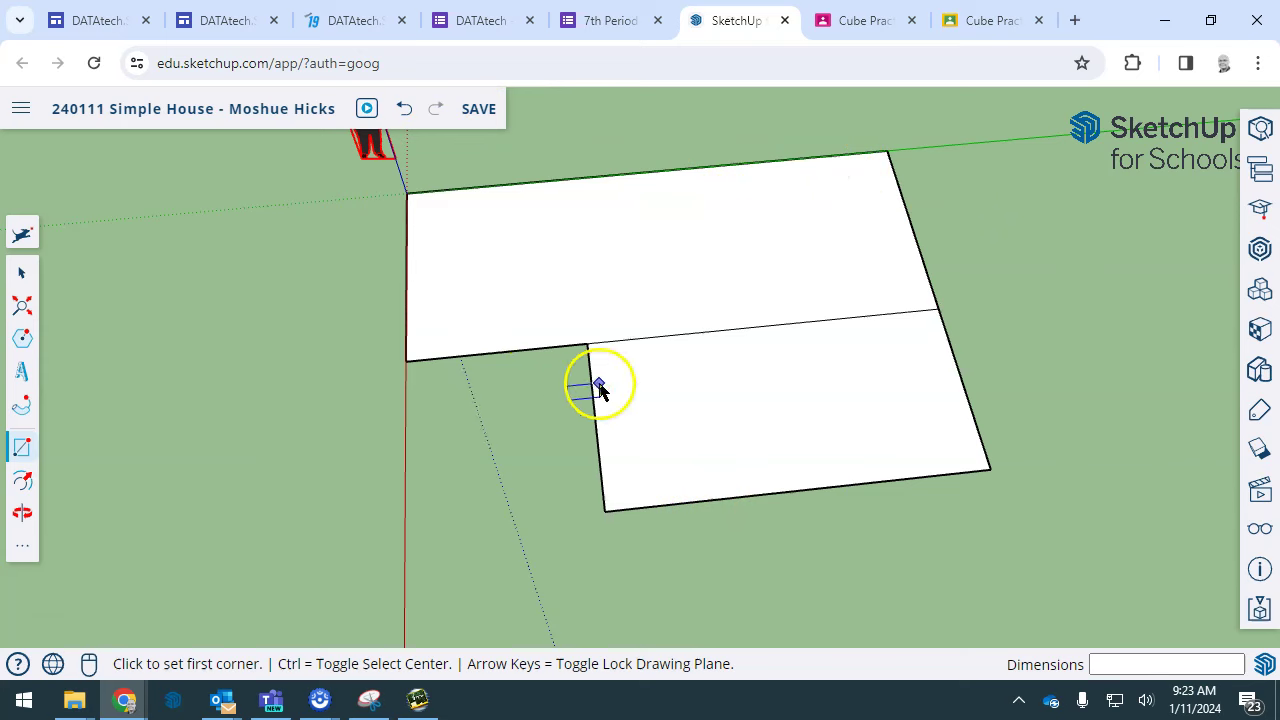
middle_drag(590, 385, 877, 214)
middle_drag(629, 429, 630, 573)
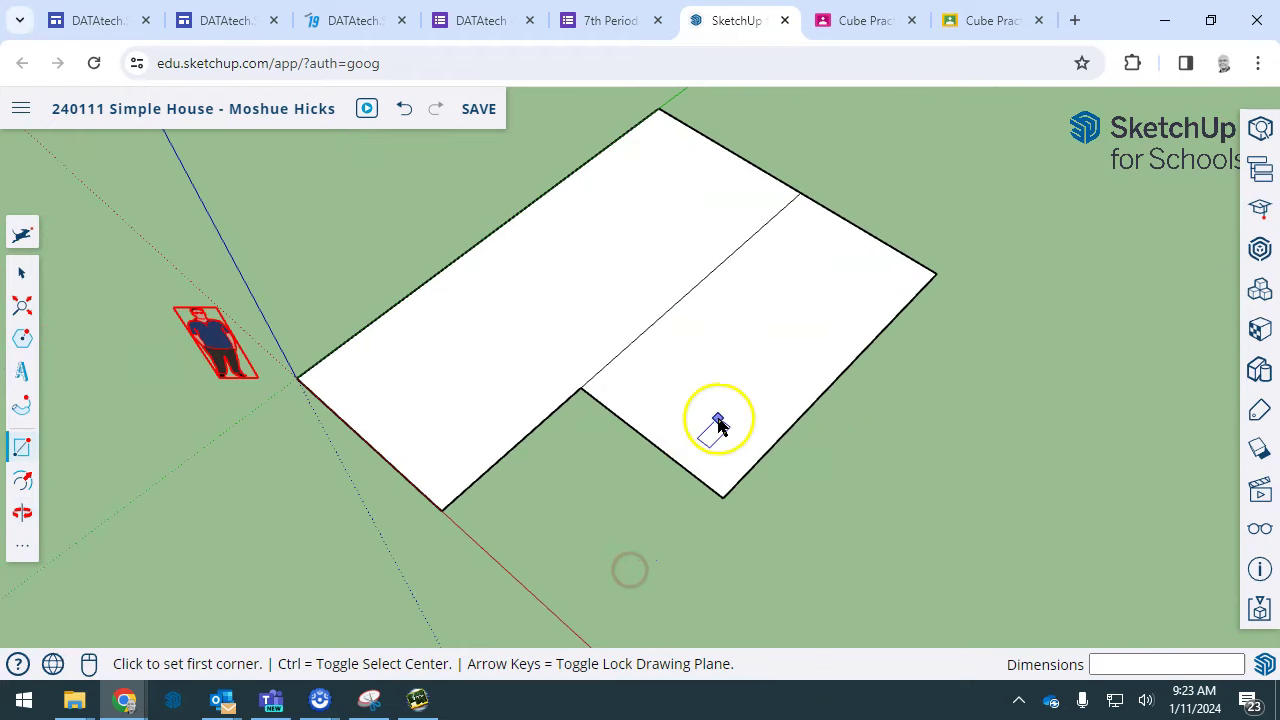
key(p)
click(755, 370)
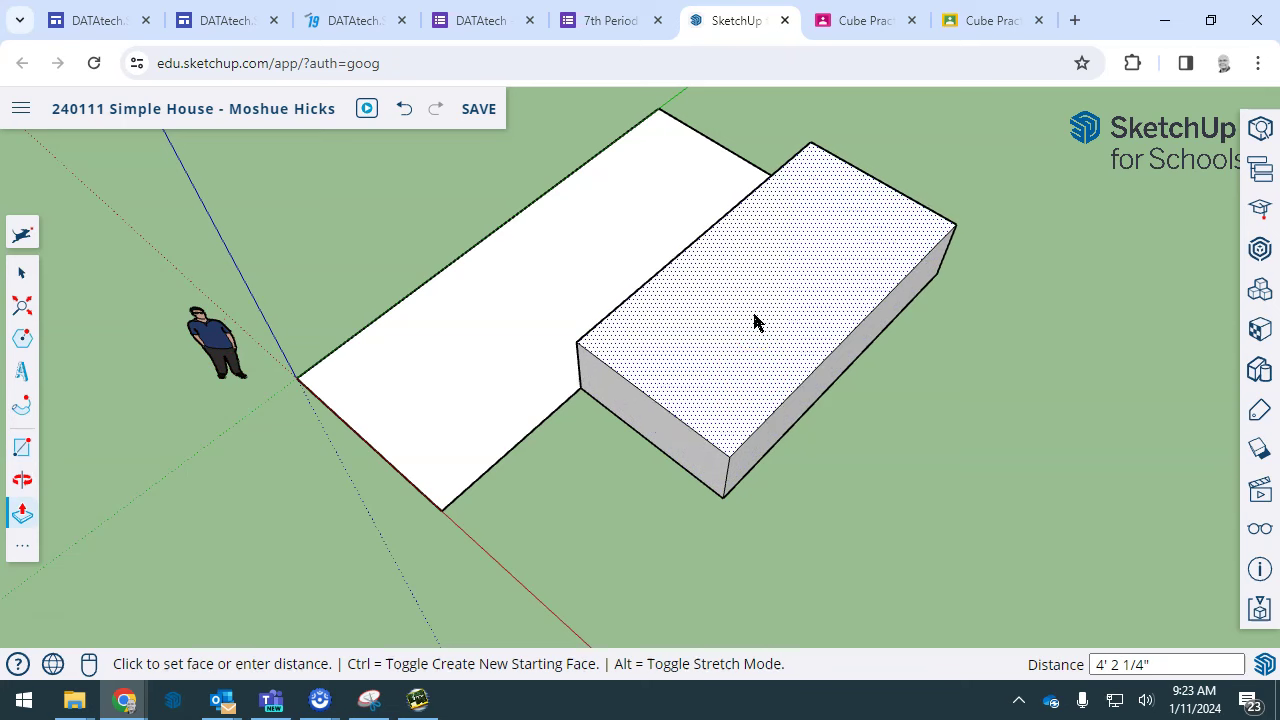
key(Escape)
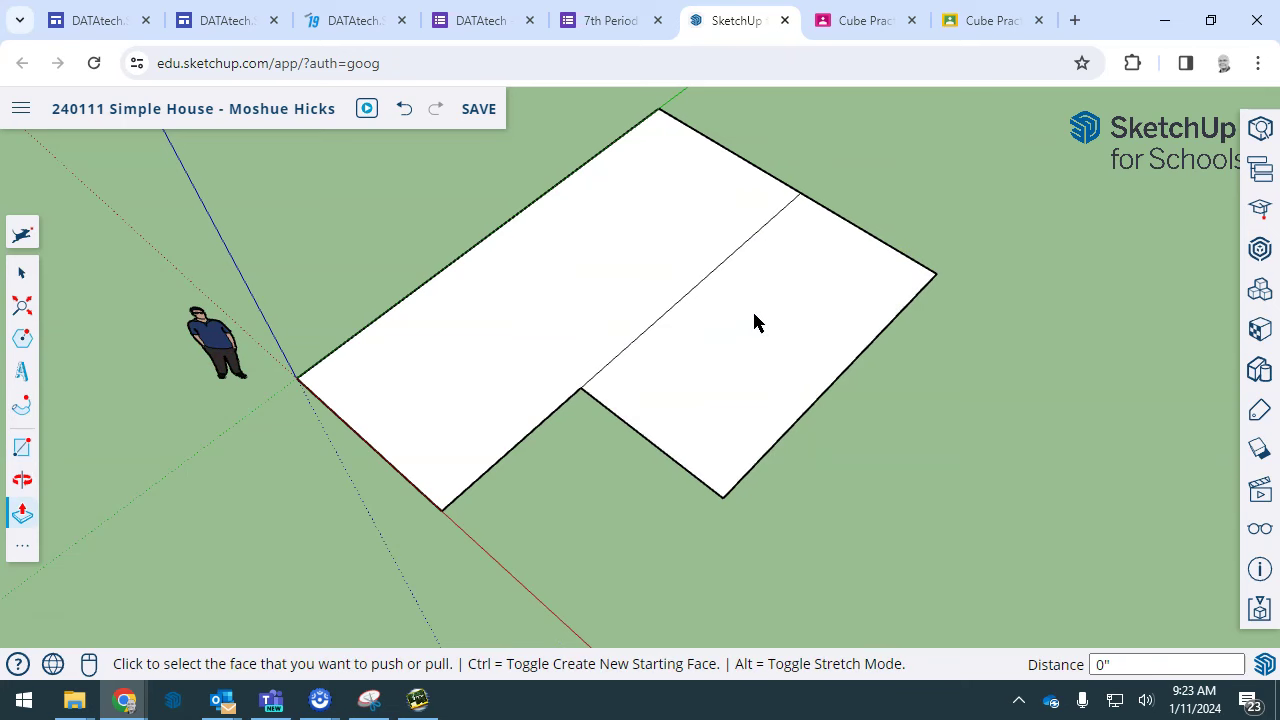
key(e)
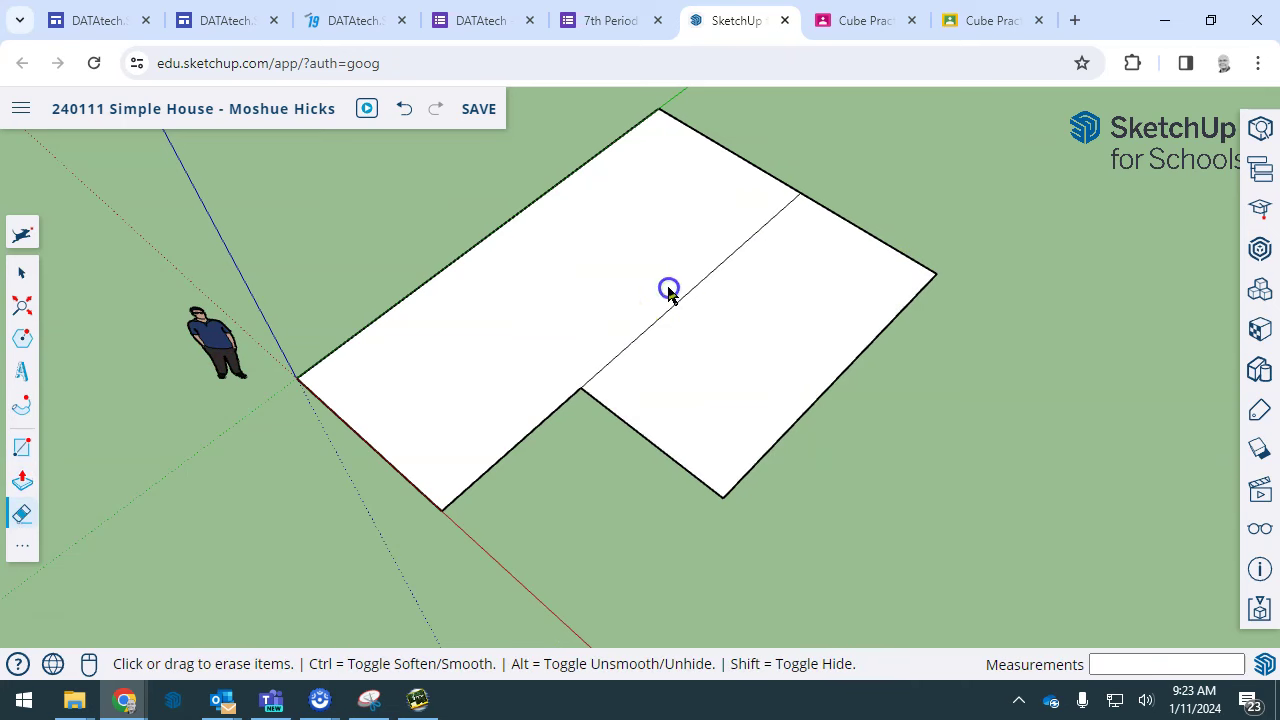
click(706, 320)
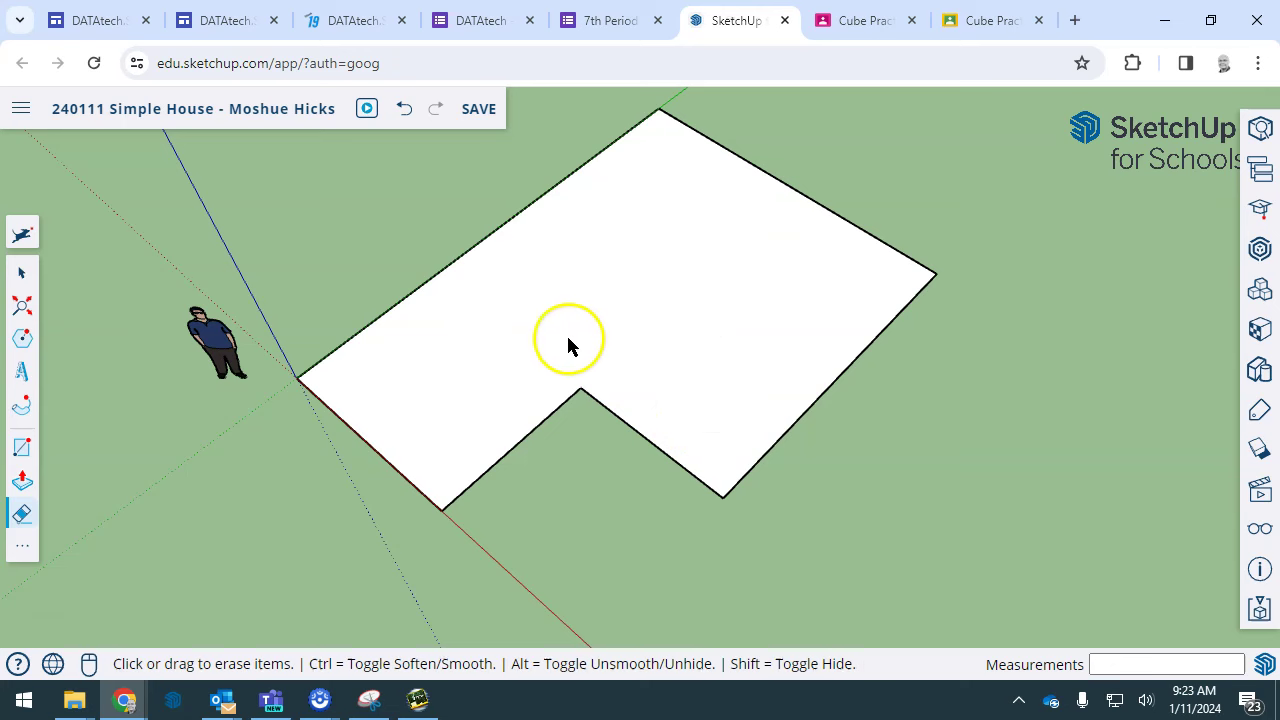
middle_drag(660, 371, 786, 218)
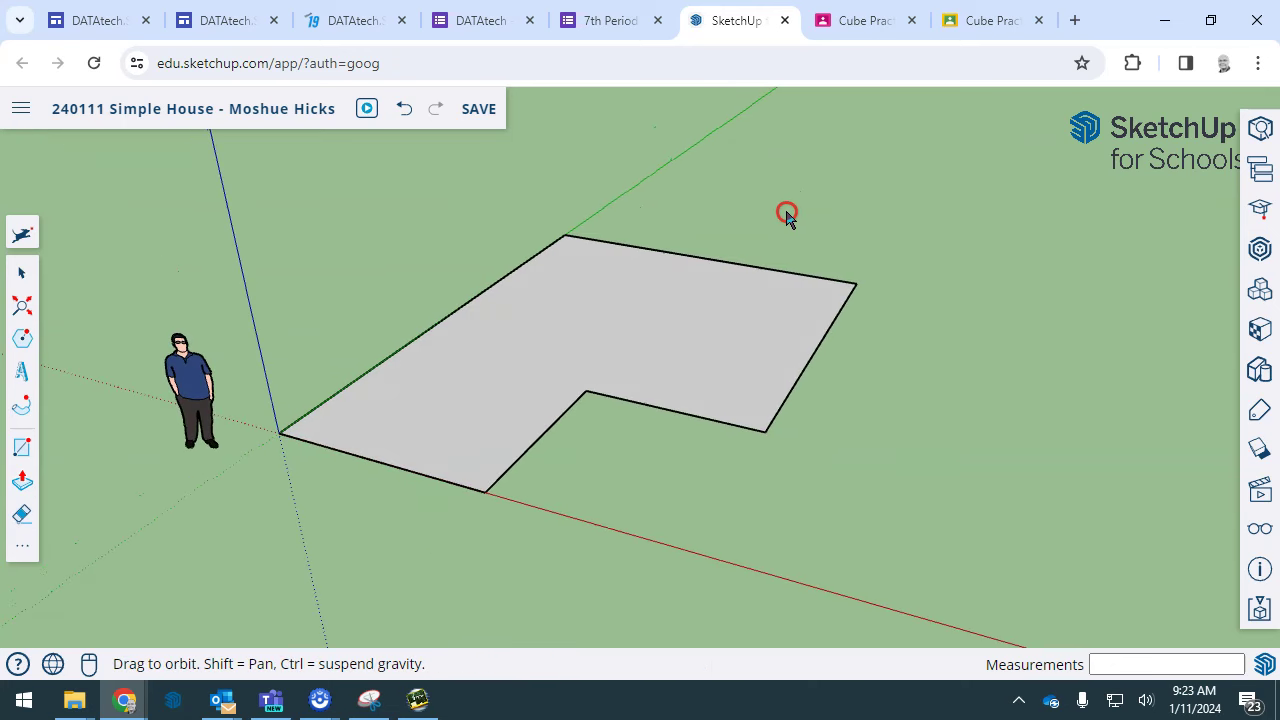
Step: Push/Pull the L-shaped floor face up 10' into the house block and inspect it
key(e)
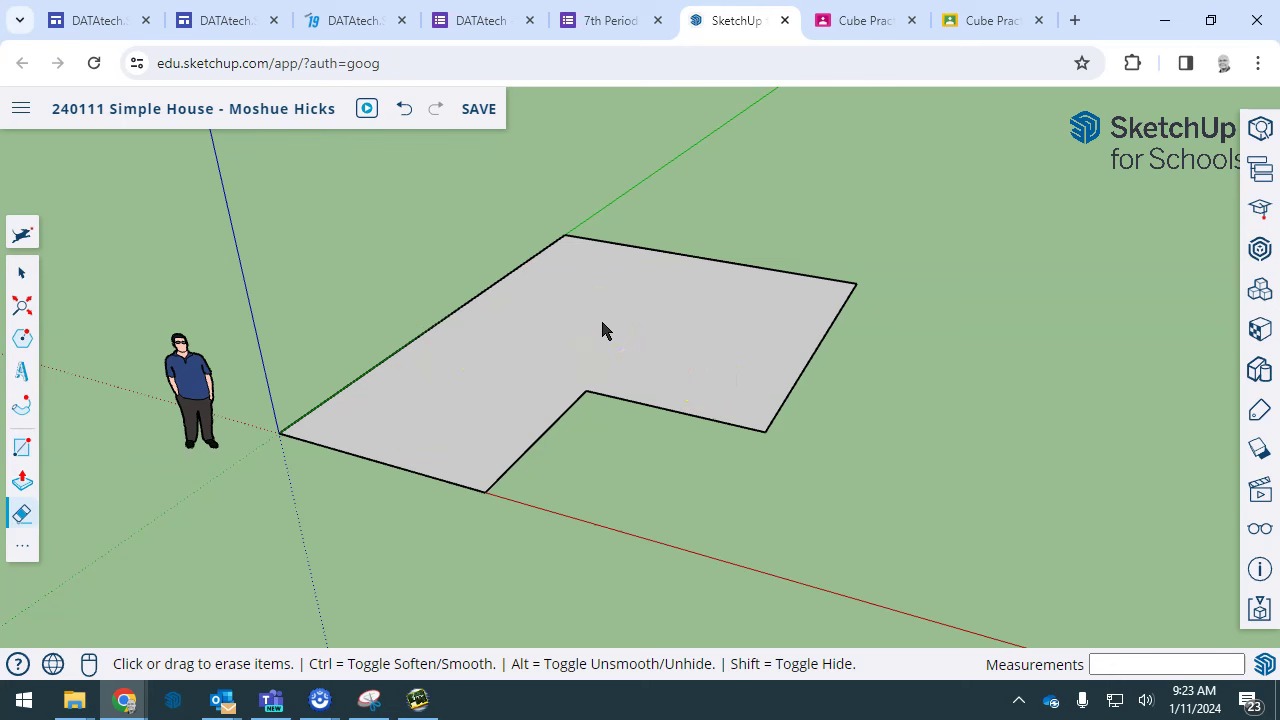
key(p)
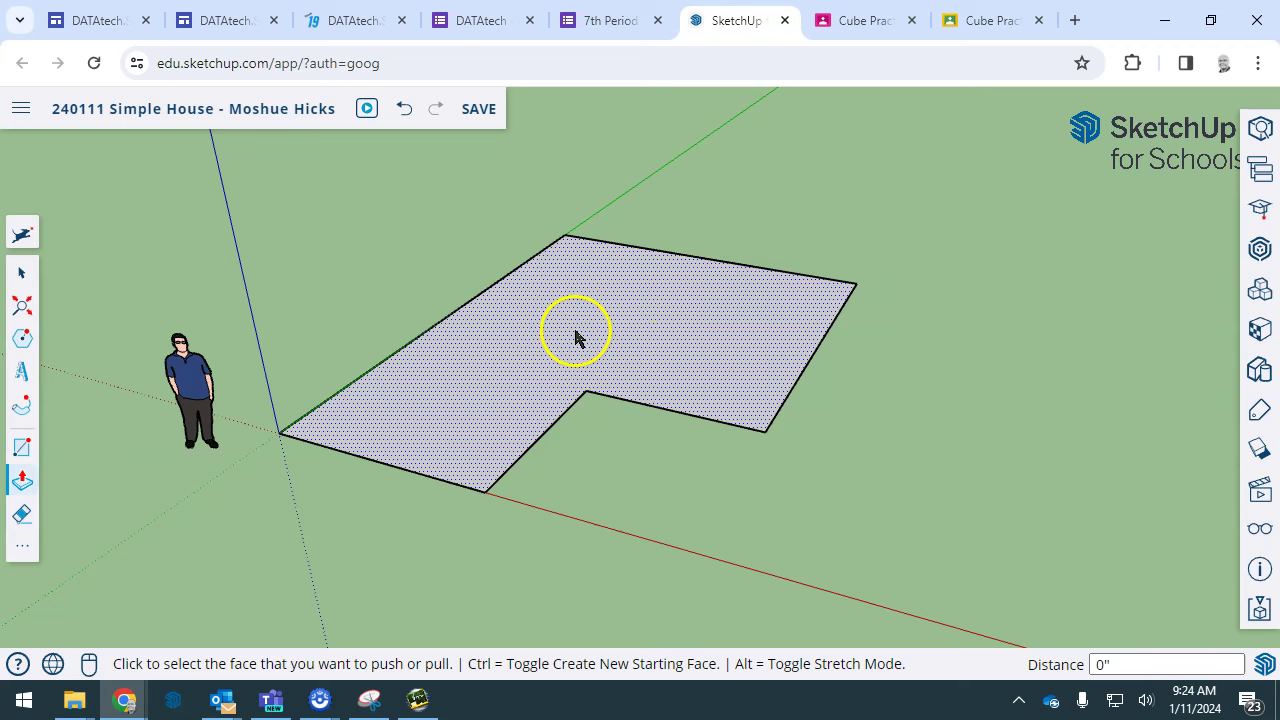
click(603, 342)
drag(603, 342, 603, 306)
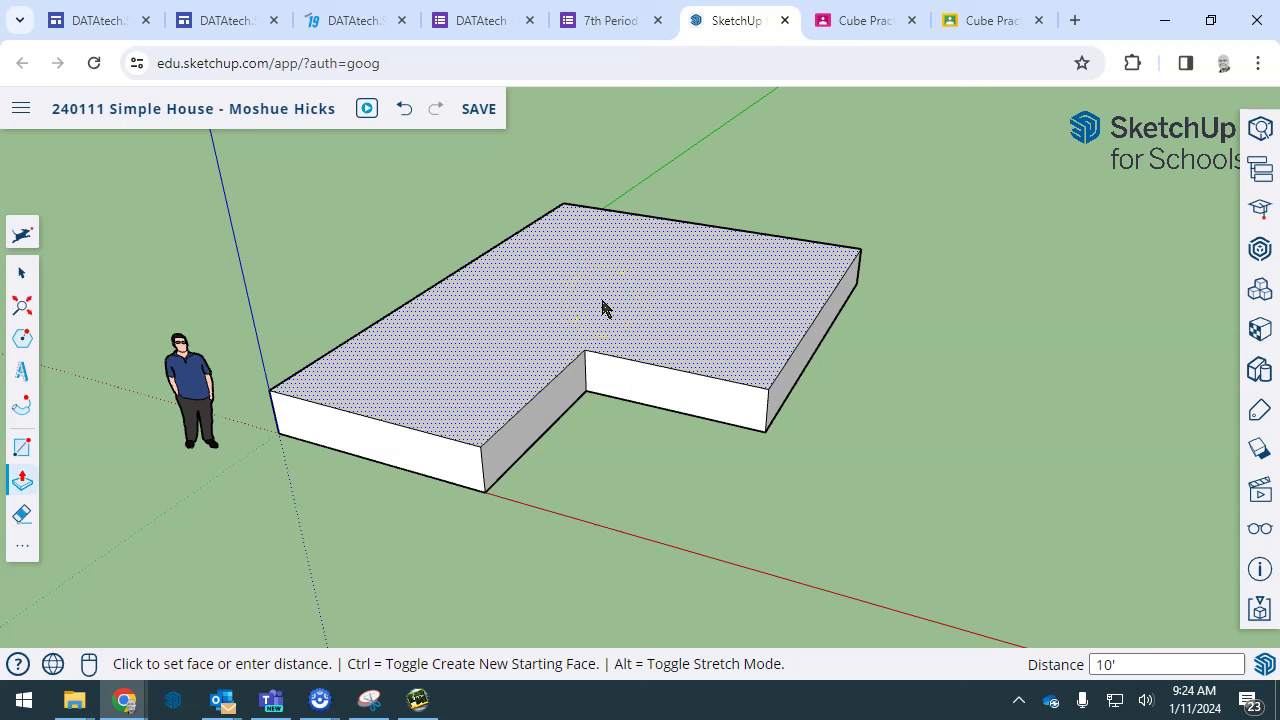
key(Return)
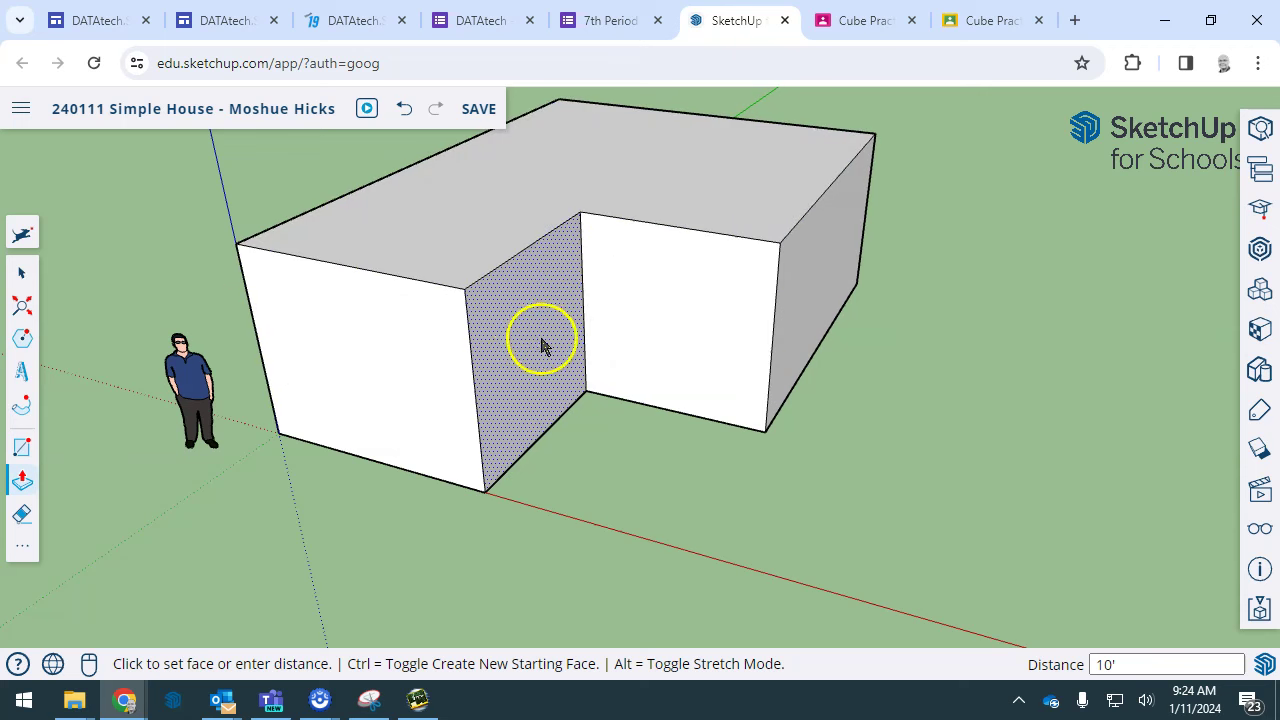
middle_drag(541, 342, 386, 283)
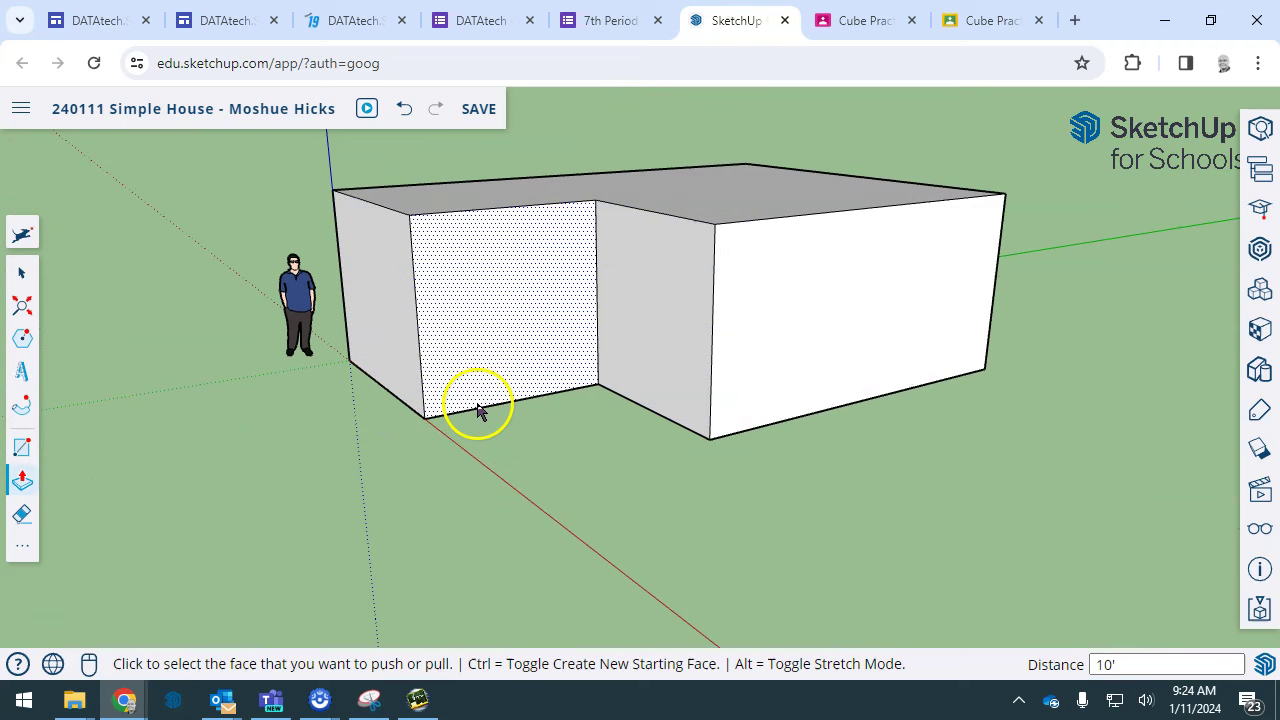
middle_drag(534, 374, 663, 497)
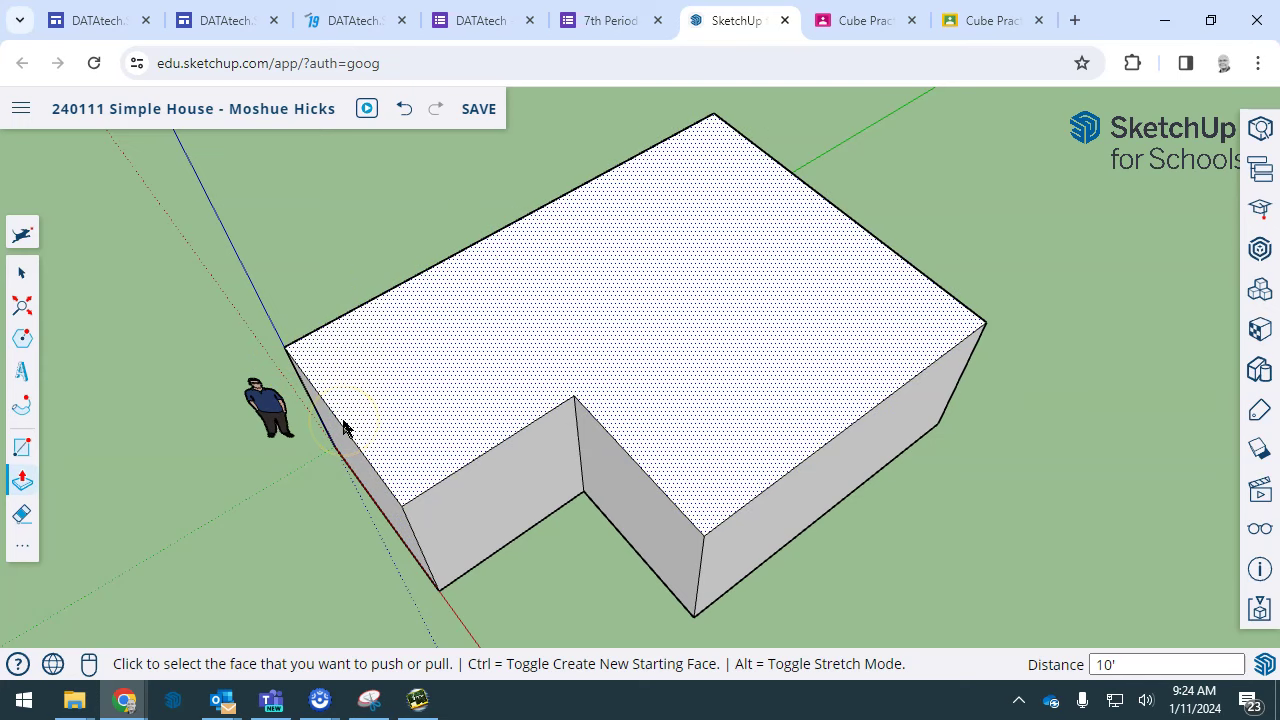
Step: Undo the stray vertical line from an edge midpoint and view the flat top from above
key(l)
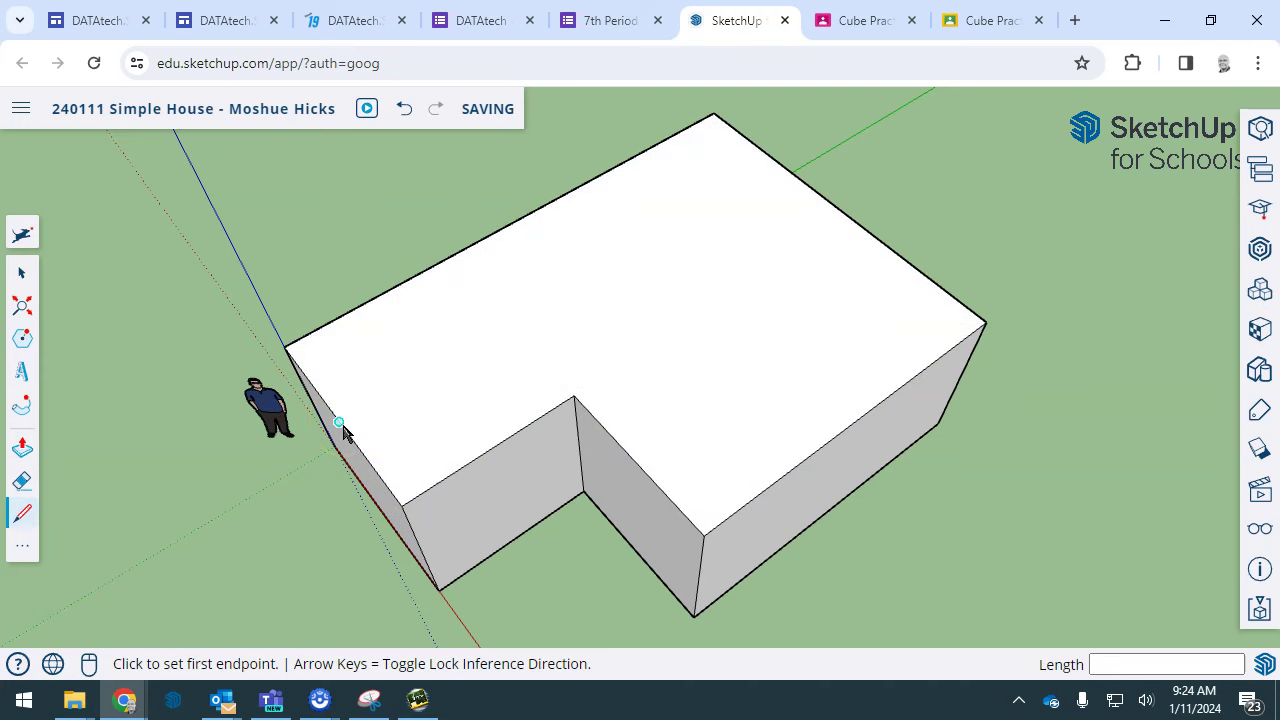
middle_drag(357, 434, 586, 403)
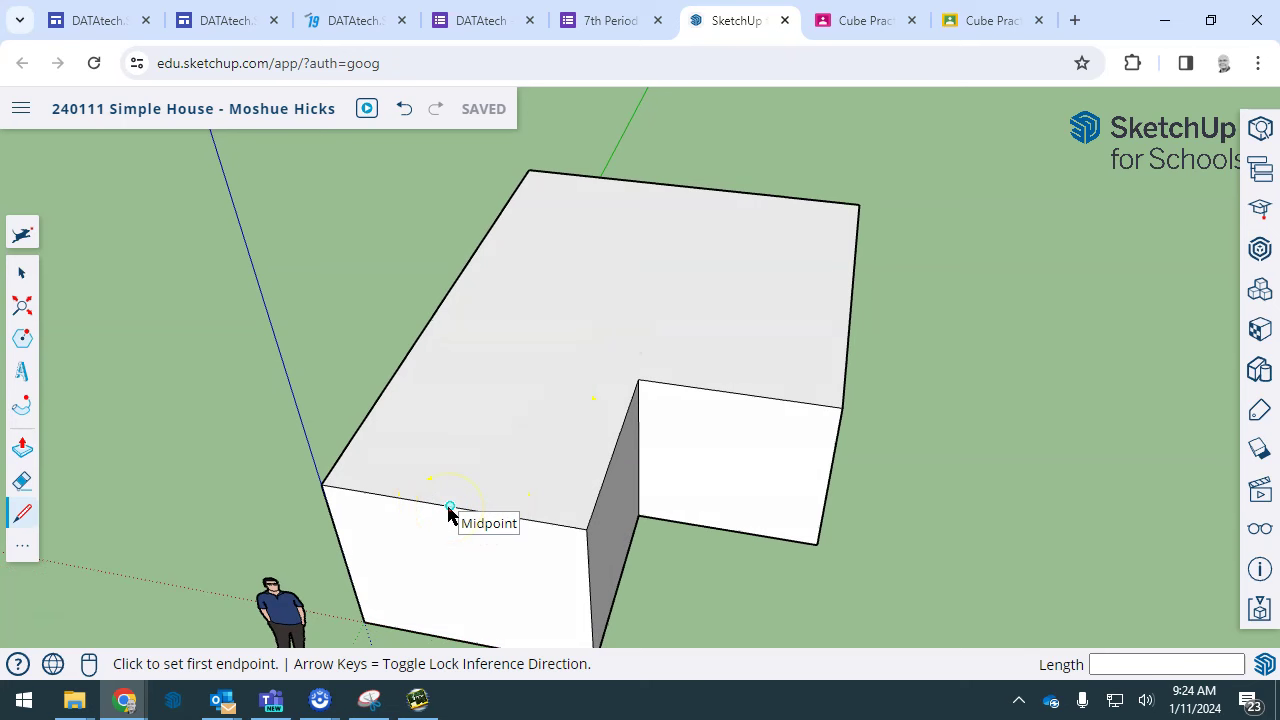
drag(450, 507, 422, 298)
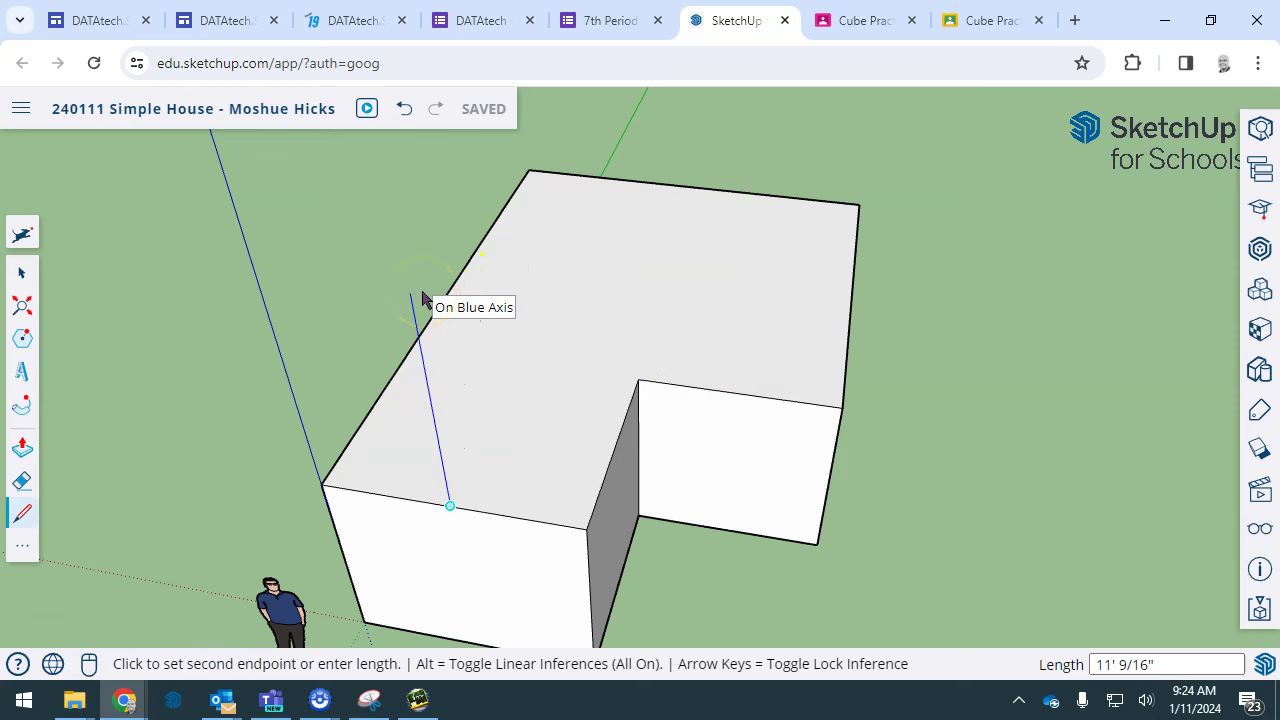
click(422, 298)
middle_drag(480, 366, 340, 205)
key(Escape)
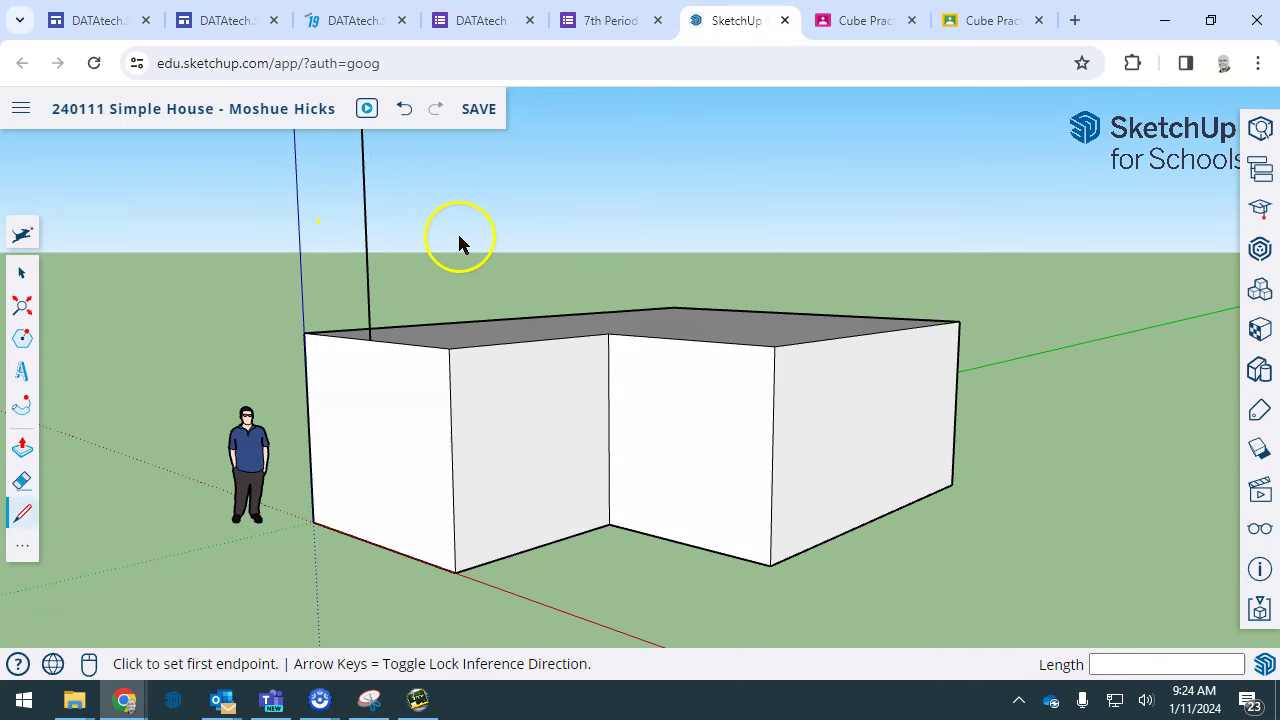
key(ctrl+z)
middle_drag(456, 231, 523, 494)
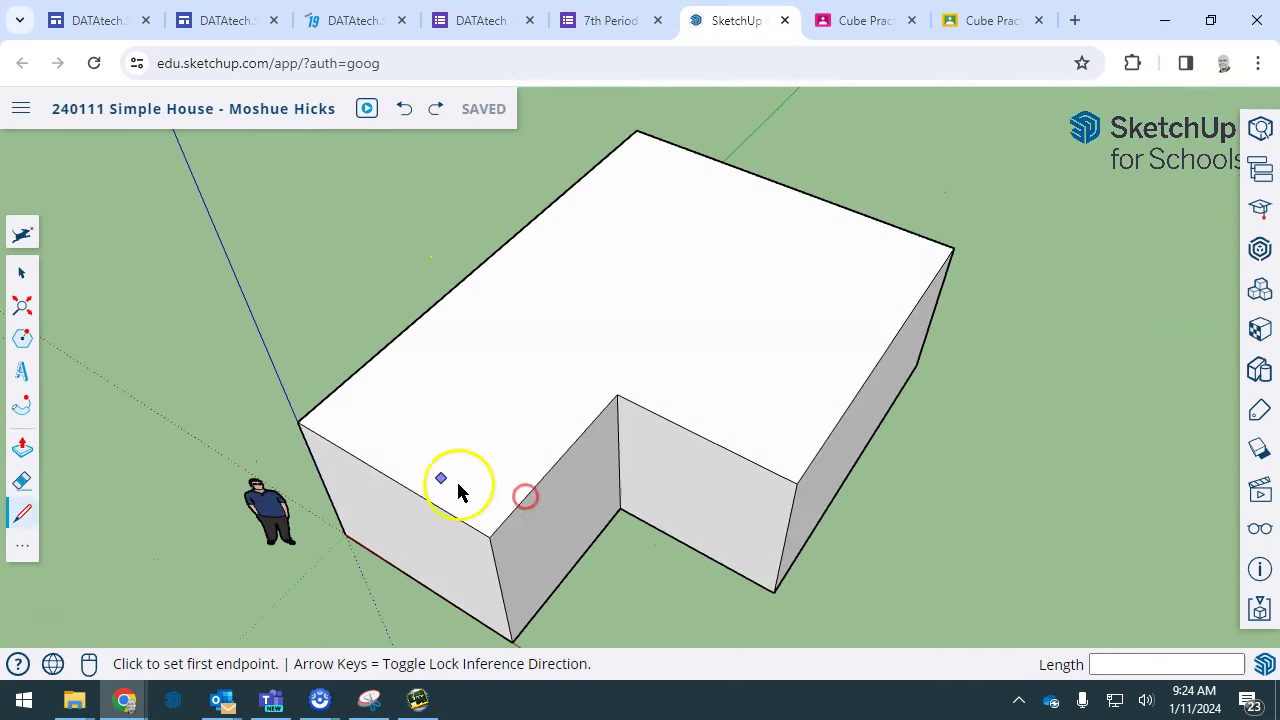
Step: Draw ridge lines from one end edge's midpoint to the inner corner, then to the other end's midpoint
click(388, 477)
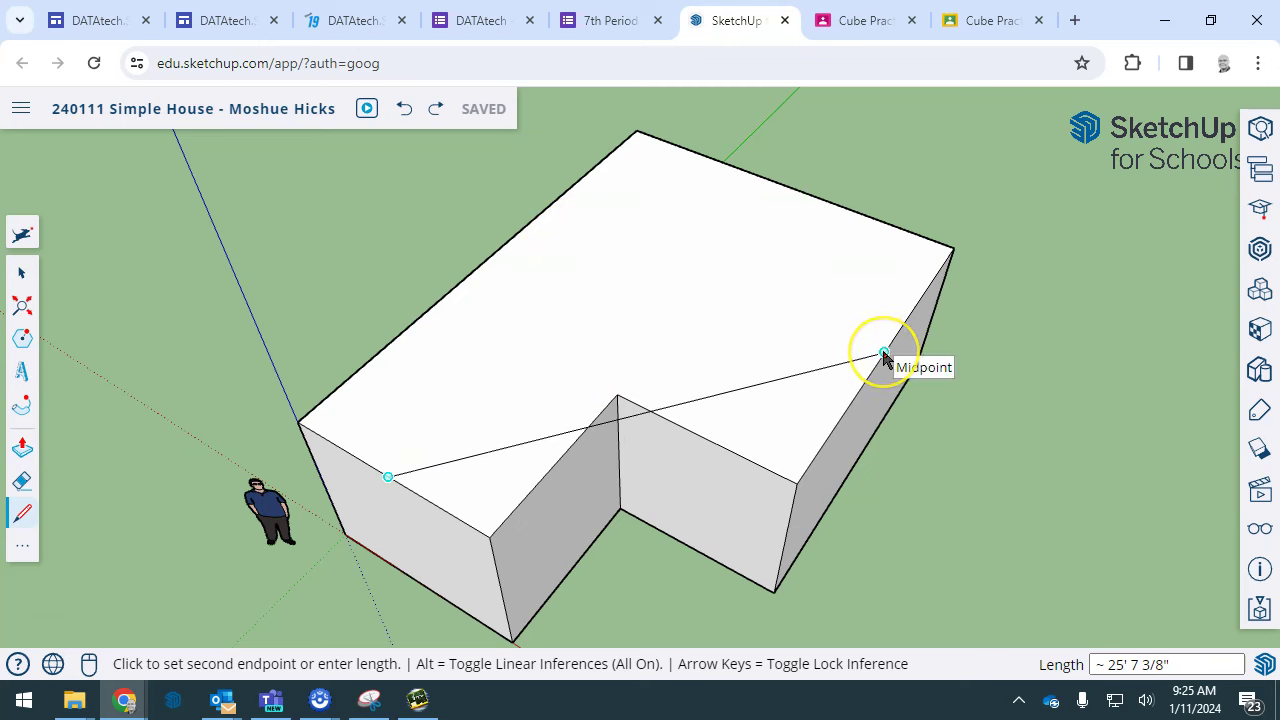
click(643, 256)
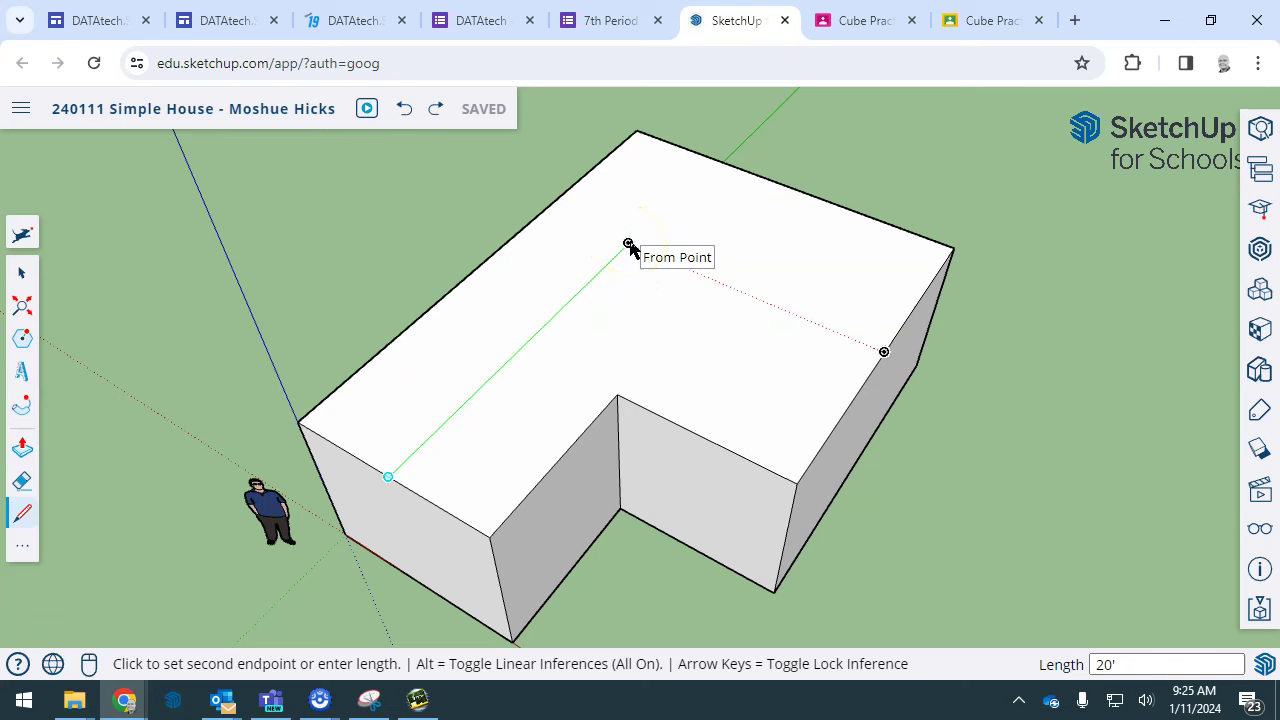
click(628, 244)
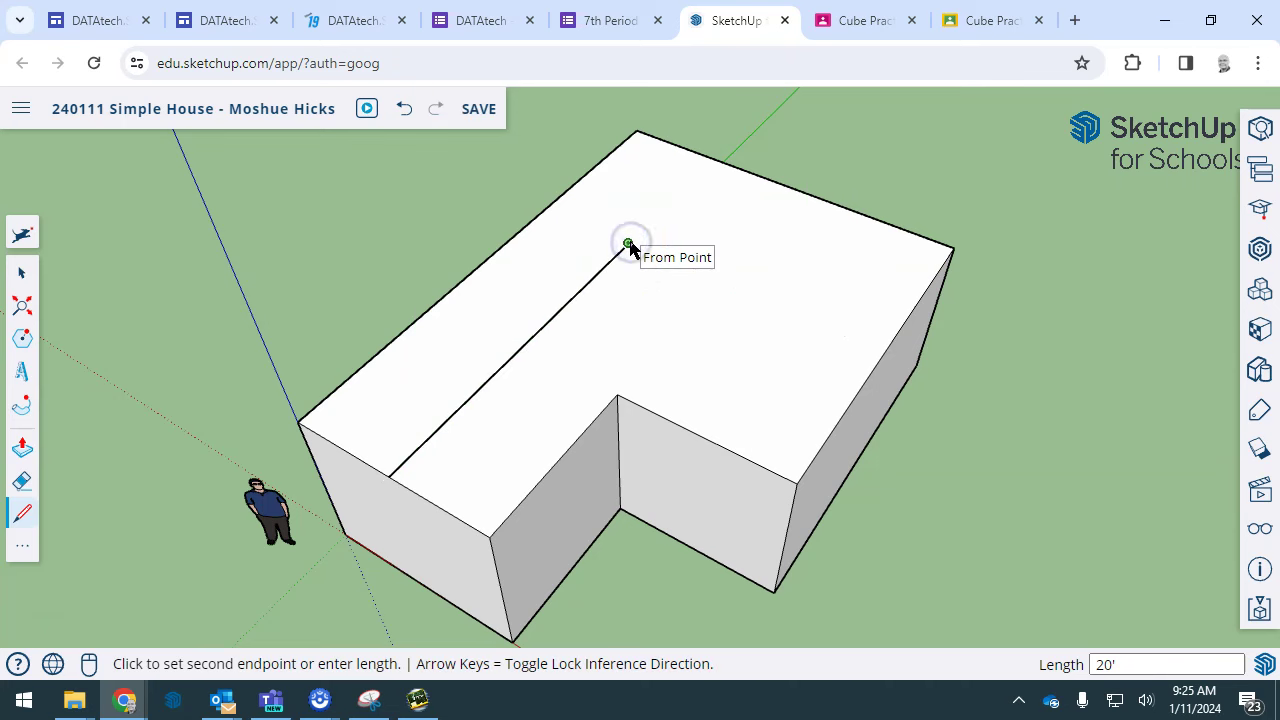
drag(628, 244, 881, 355)
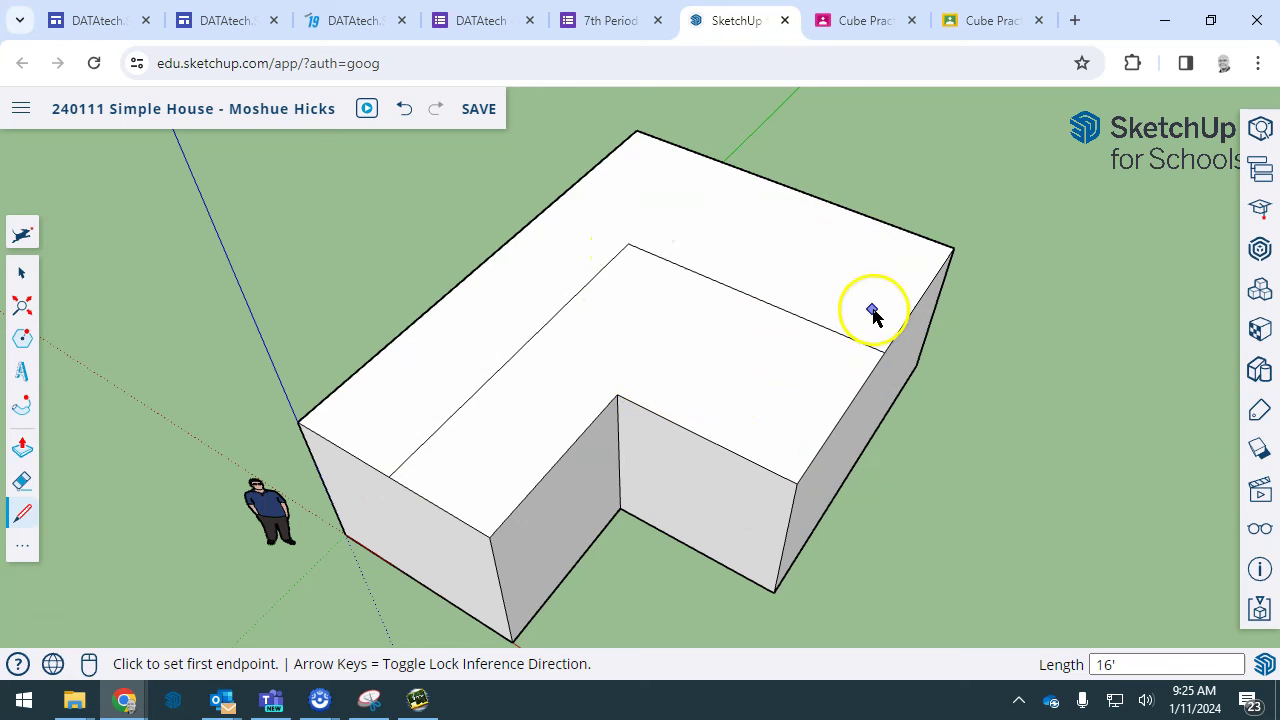
mouse_move(643, 350)
middle_down()
mouse_move(849, 357)
mouse_move(843, 446)
mouse_move(567, 340)
mouse_move(625, 333)
middle_up()
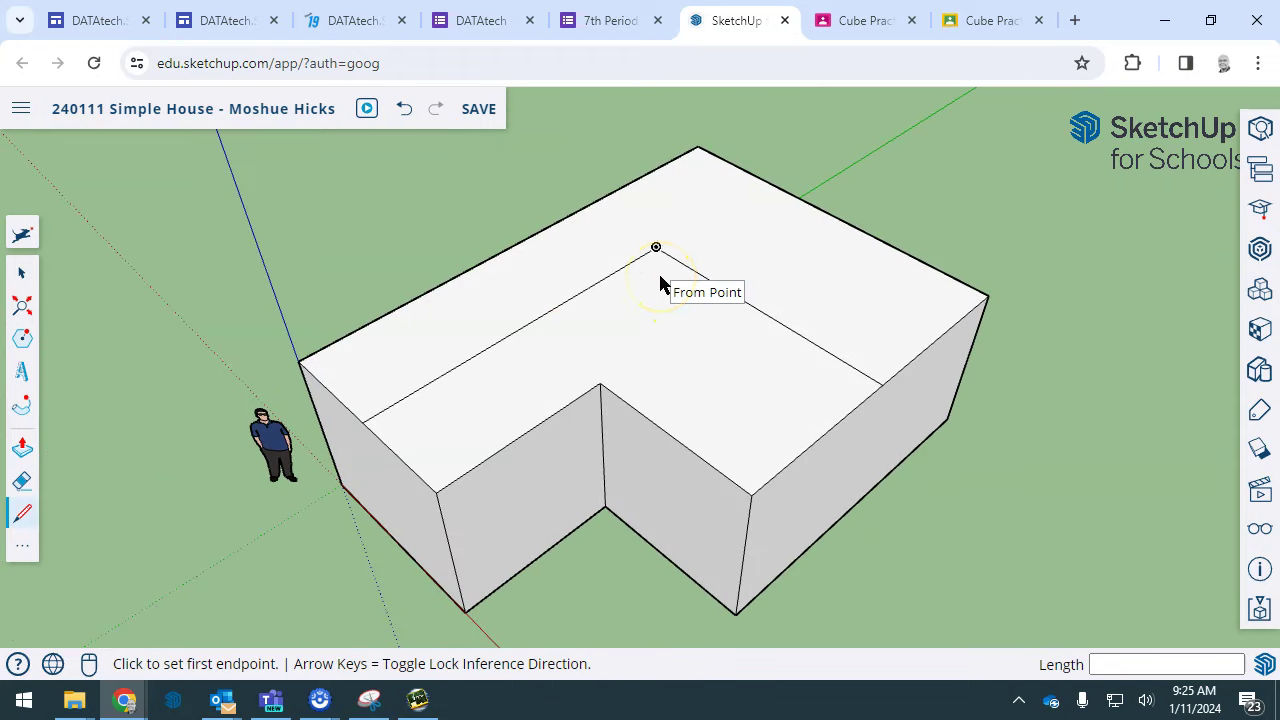
Step: Select the ridge and trial-lift it with Move, then undo twice back to the flat top
key(space)
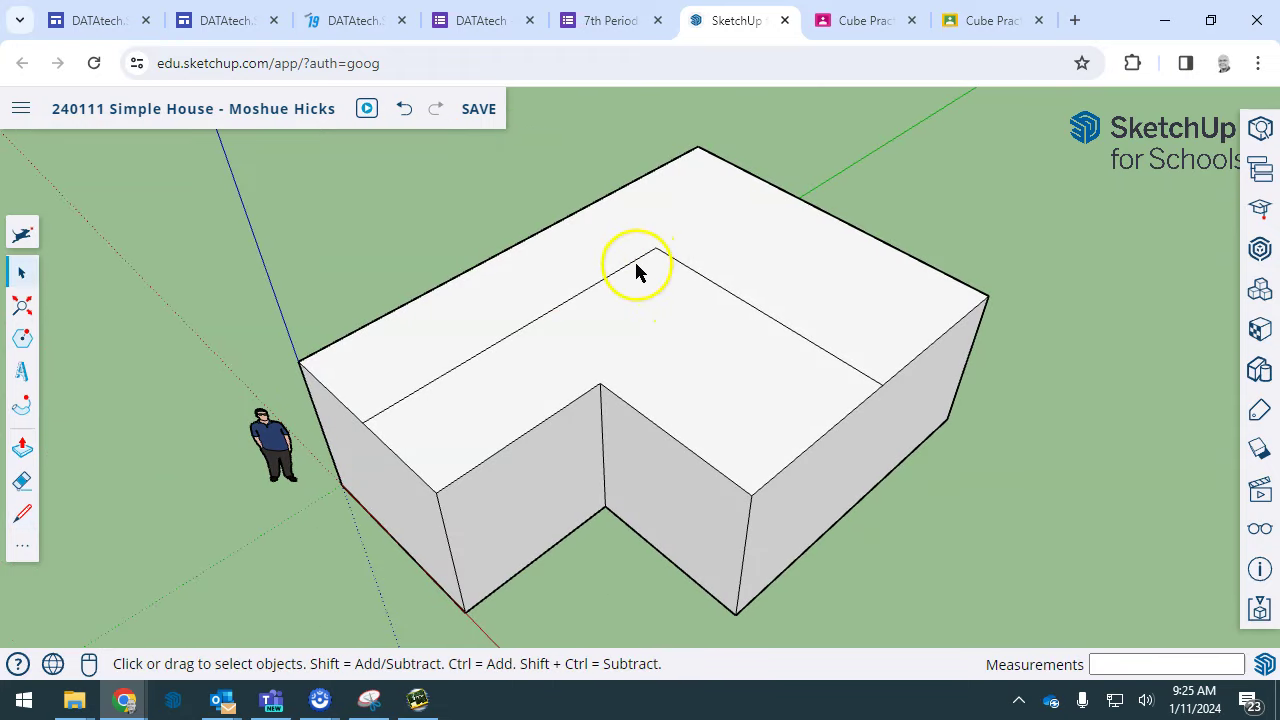
click(632, 268)
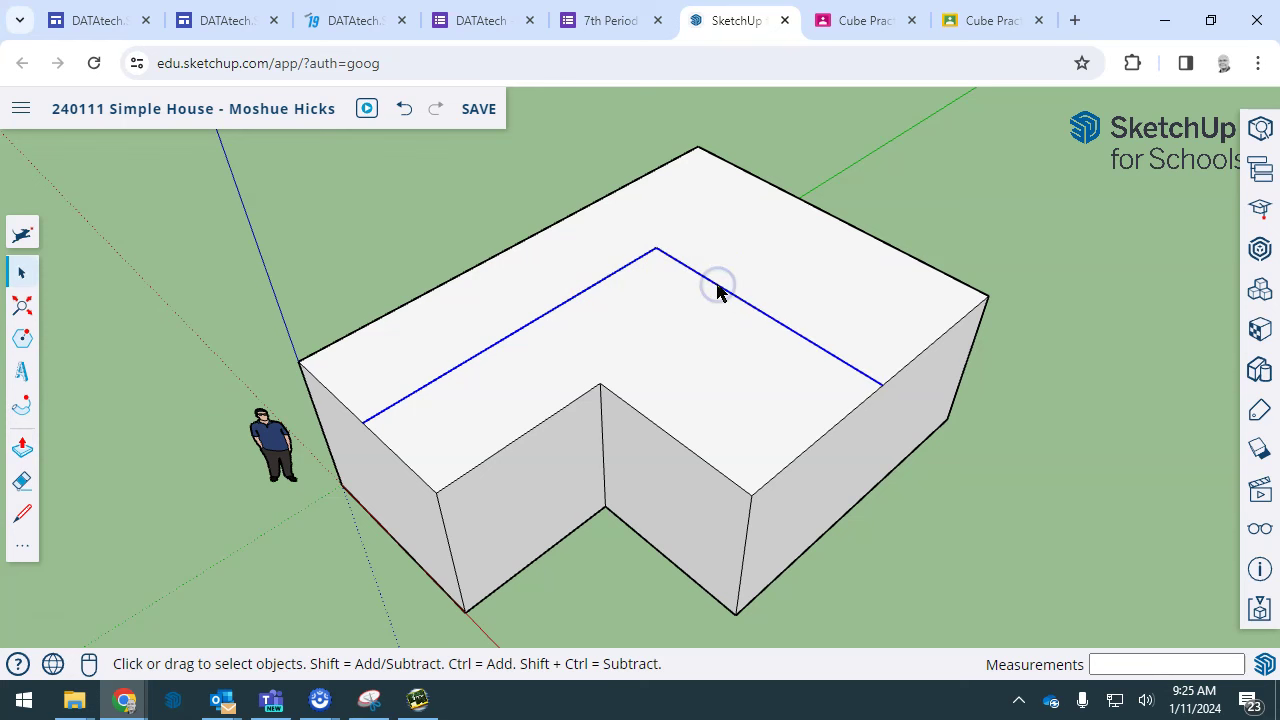
middle_drag(642, 337, 855, 286)
middle_drag(665, 360, 630, 300)
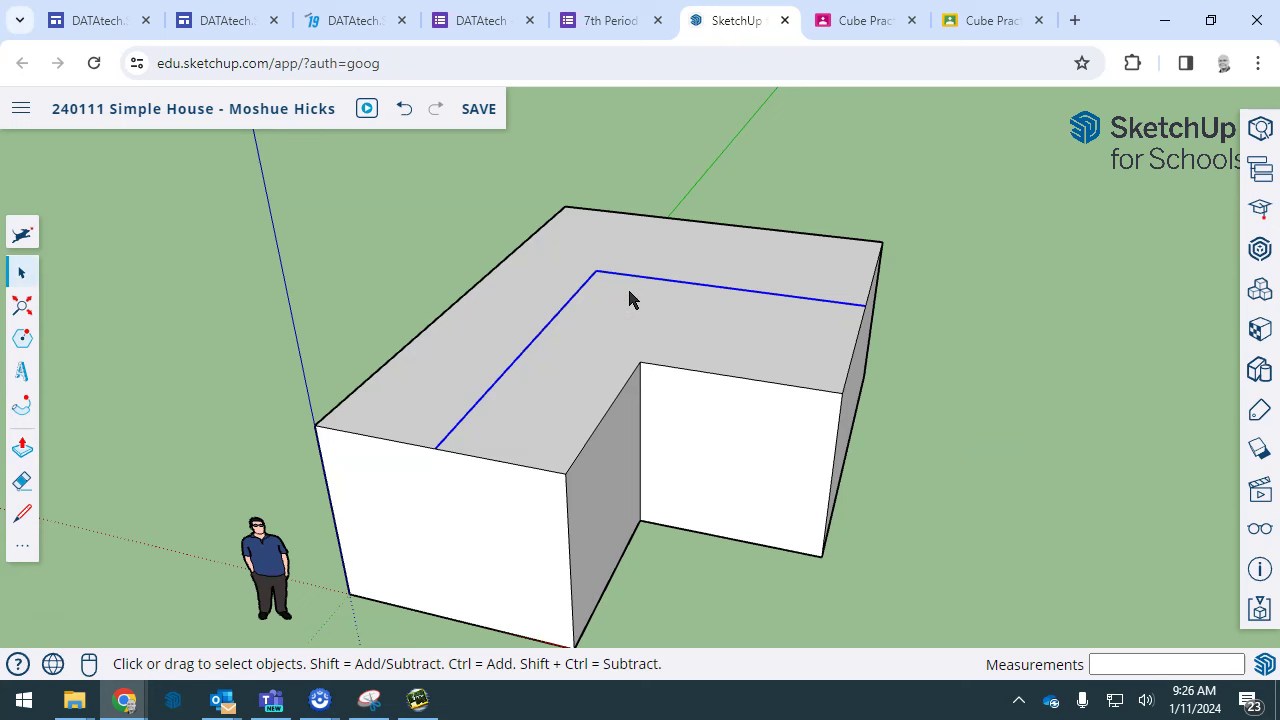
key(m)
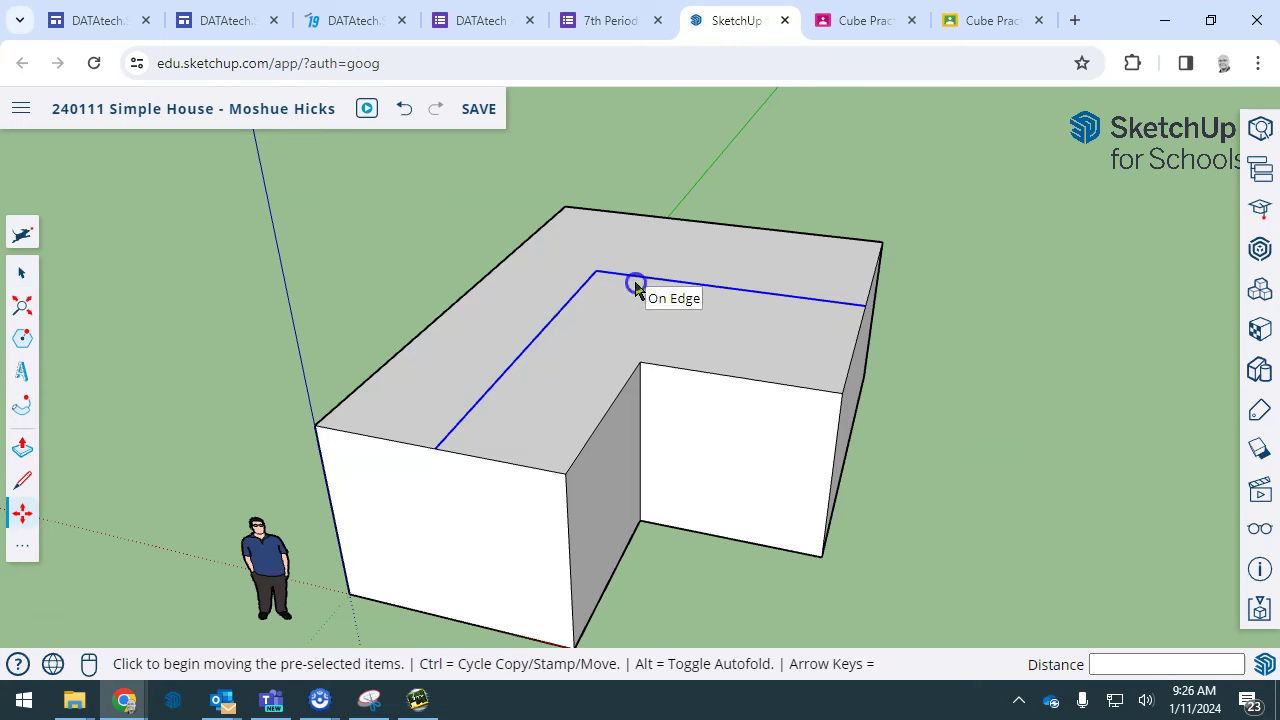
mouse_move(636, 286)
mouse_down()
mouse_move(654, 246)
mouse_move(611, 217)
mouse_move(607, 185)
mouse_move(640, 188)
mouse_move(609, 166)
mouse_move(503, 200)
mouse_move(607, 255)
mouse_move(666, 186)
mouse_move(632, 167)
mouse_up()
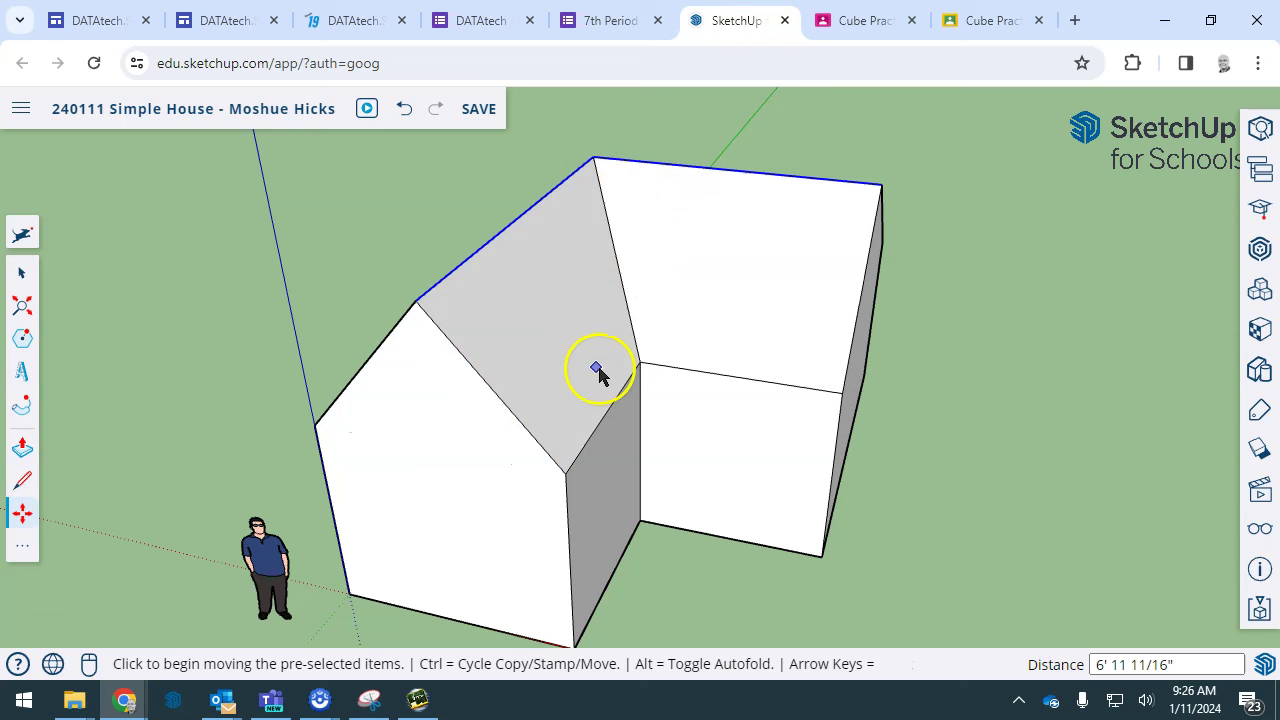
middle_drag(1020, 349, 903, 360)
key(ctrl+z)
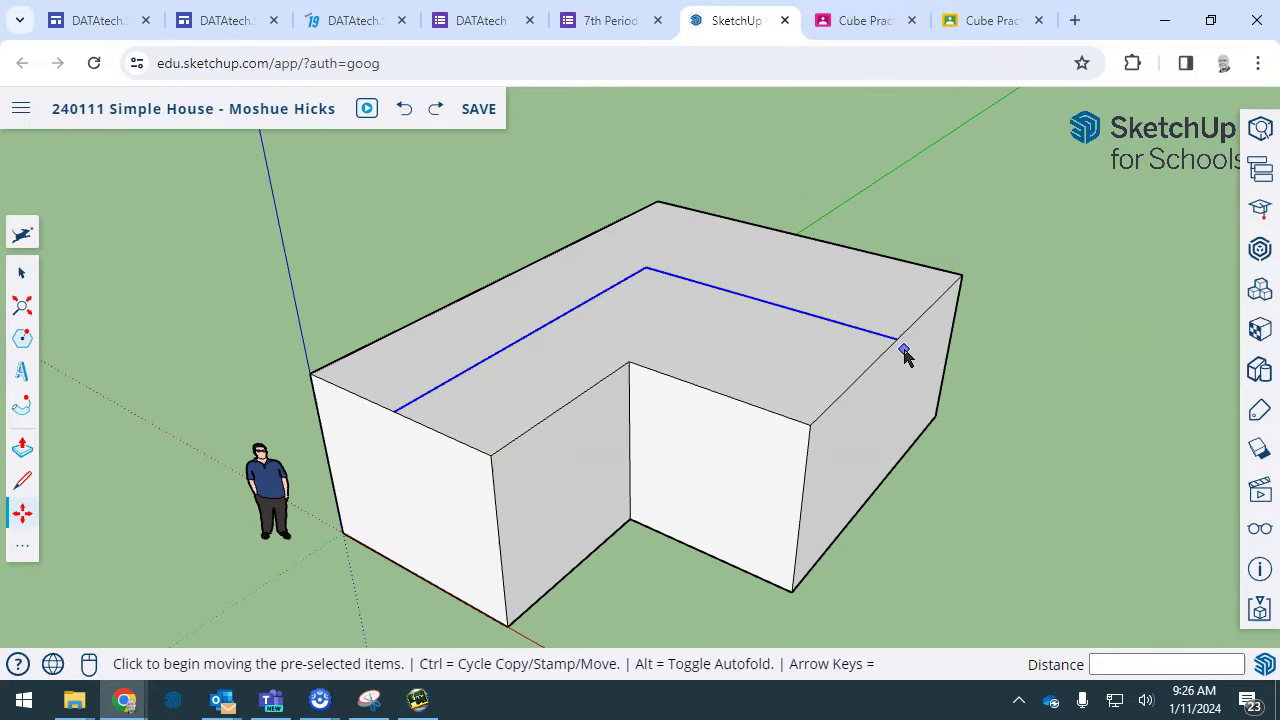
key(ctrl+z)
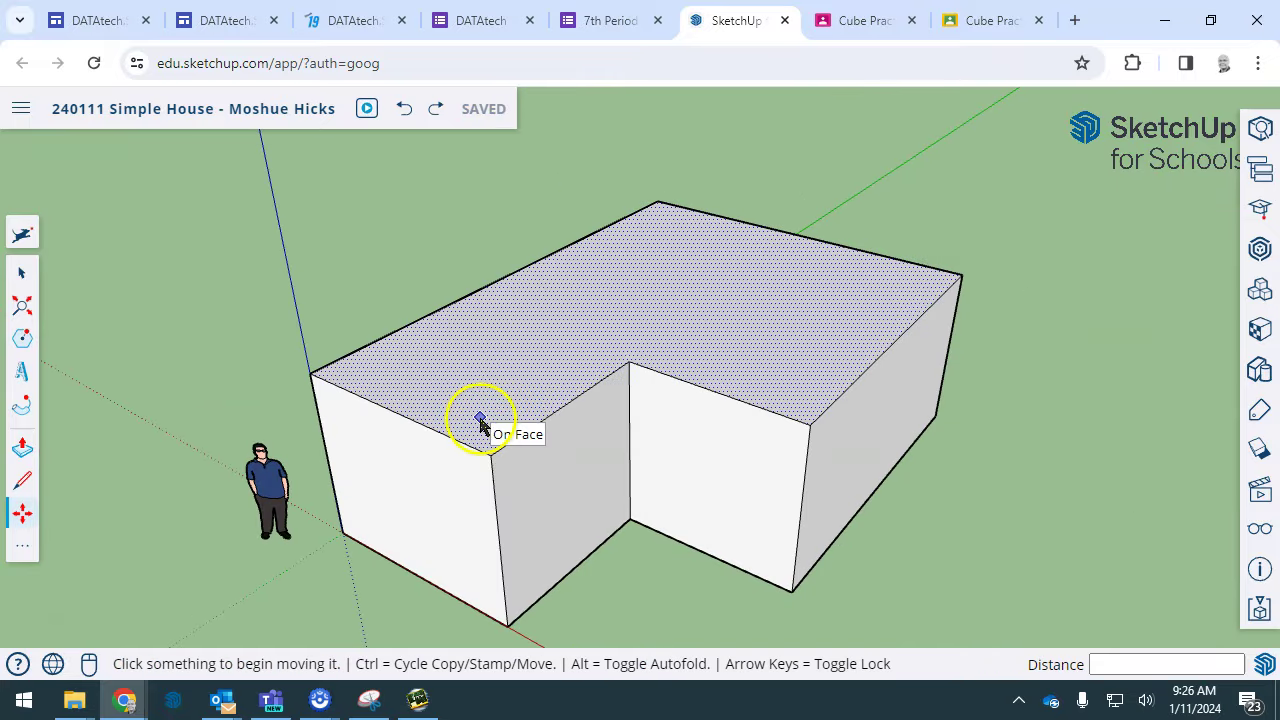
Step: Redraw the ridge from one end midpoint through the inner corner to the other end midpoint
key(l)
click(392, 410)
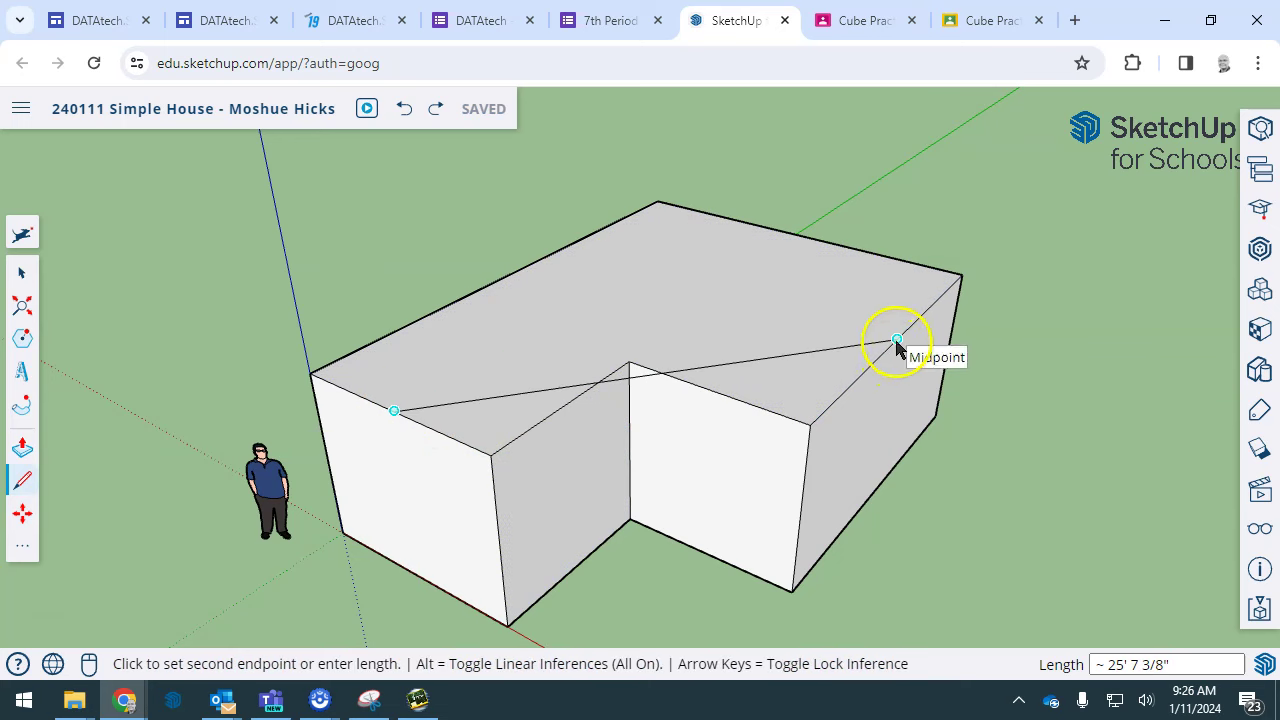
click(646, 268)
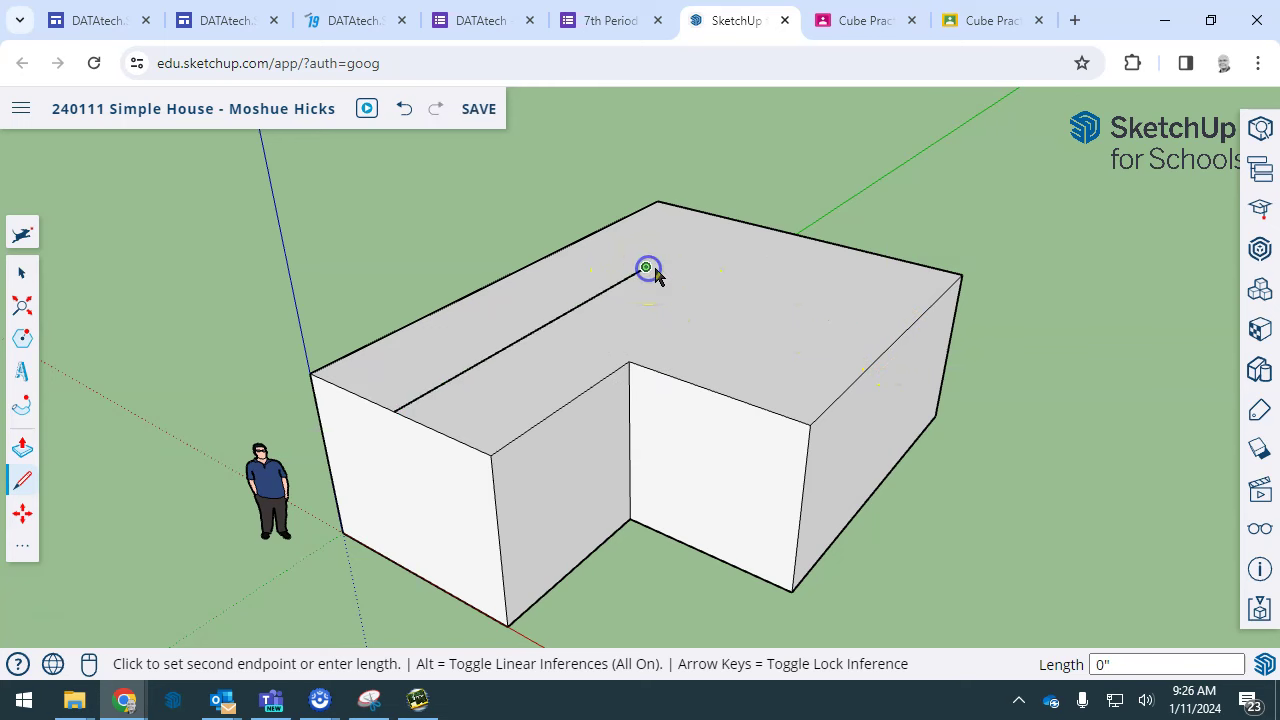
click(895, 339)
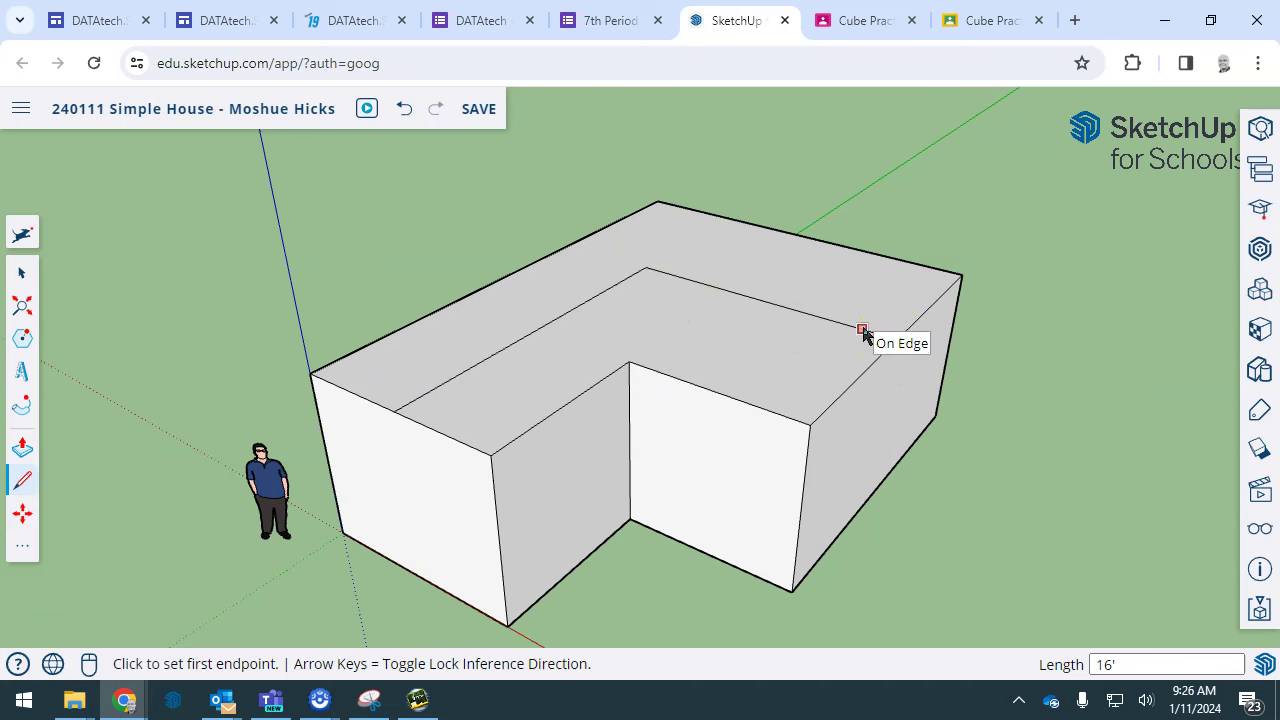
key(space)
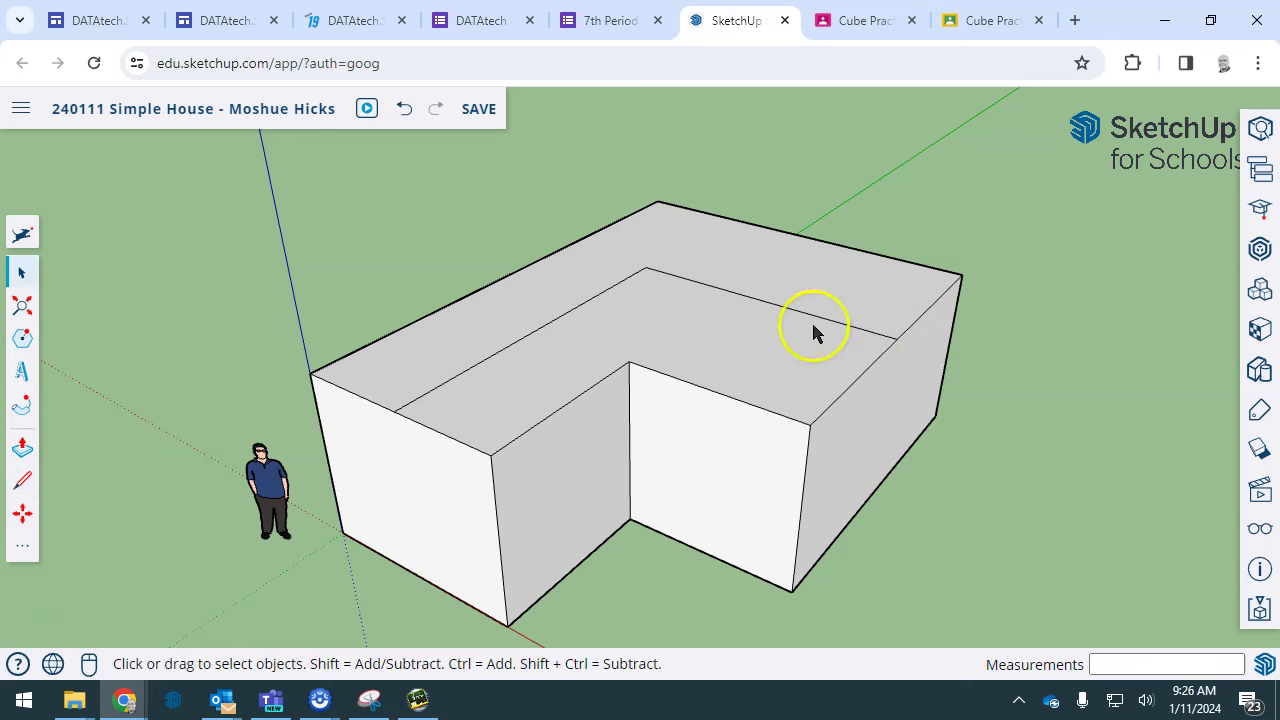
Step: Move the selected ridge straight up along the blue axis, about 5' 7 1/16" high
key(m)
click(533, 342)
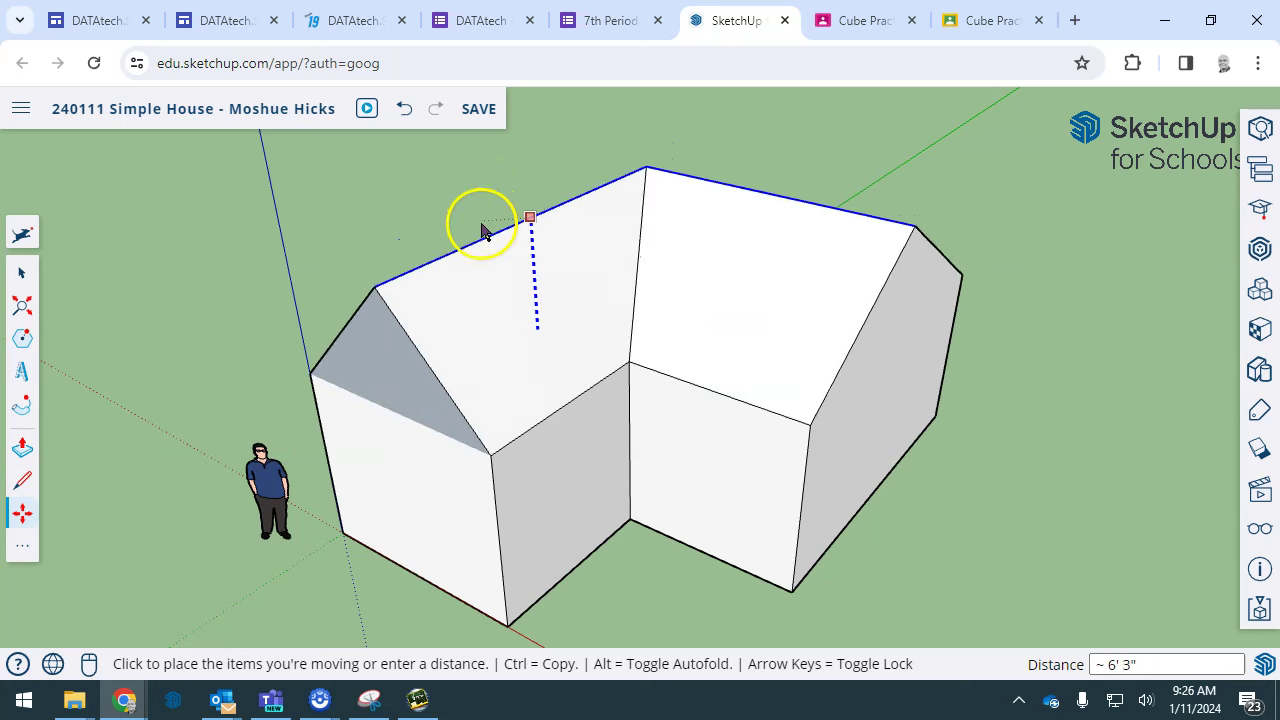
scroll(489, 268, down, 2)
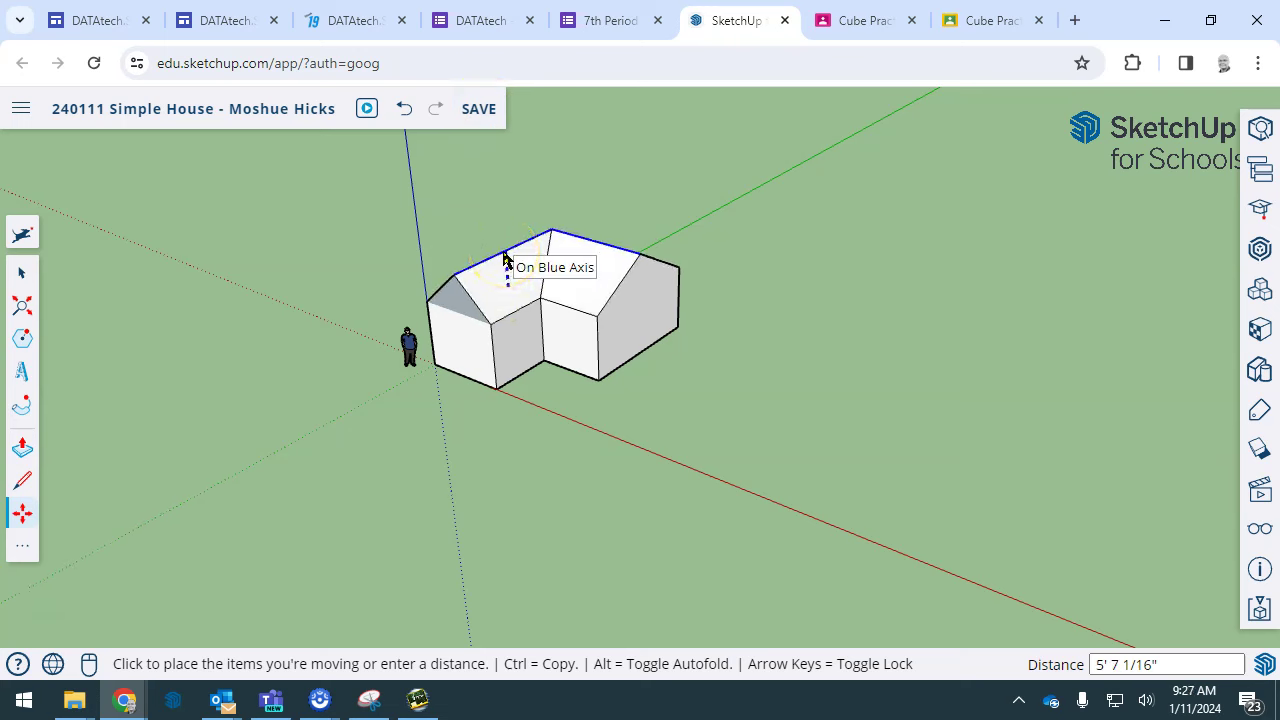
Step: Fix the raised ridge to finish the peaked roof, then orbit and zoom around the house
click(503, 256)
middle_drag(614, 509, 531, 494)
key(m)
middle_drag(598, 443, 660, 437)
scroll(648, 470, up, 3)
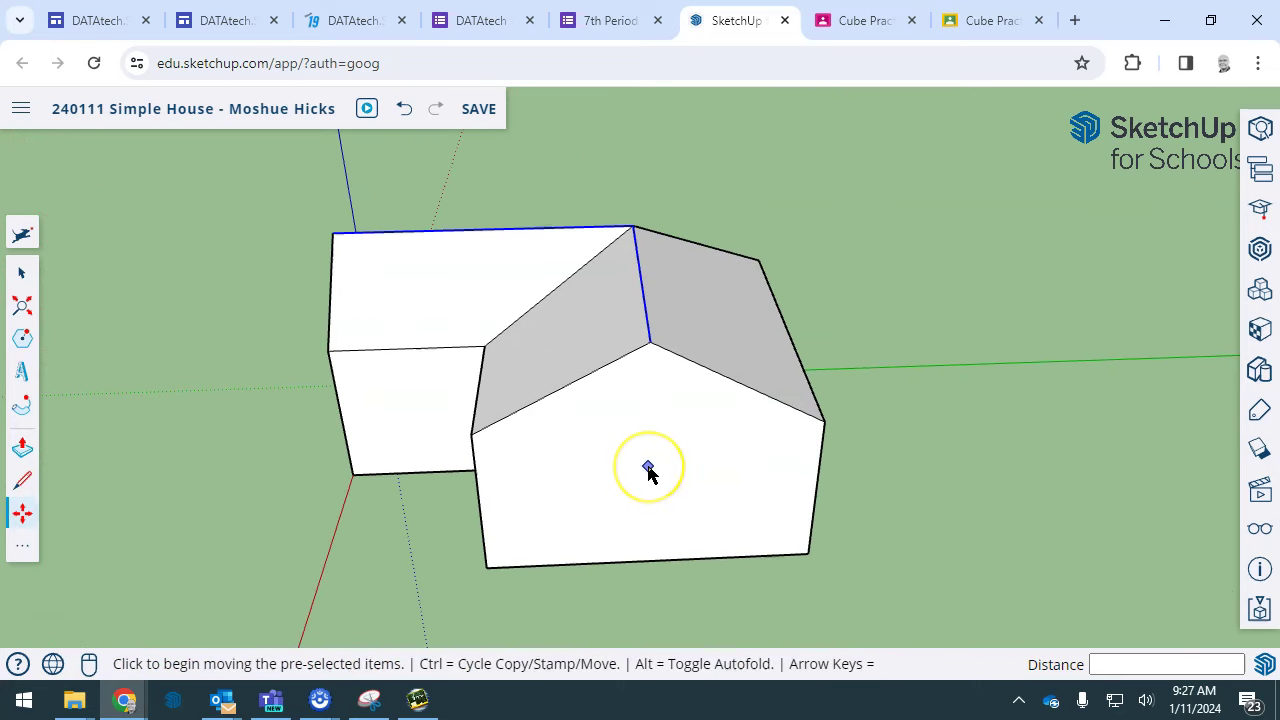
scroll(648, 470, down, 3)
middle_drag(980, 380, 420, 362)
scroll(563, 466, up, 5)
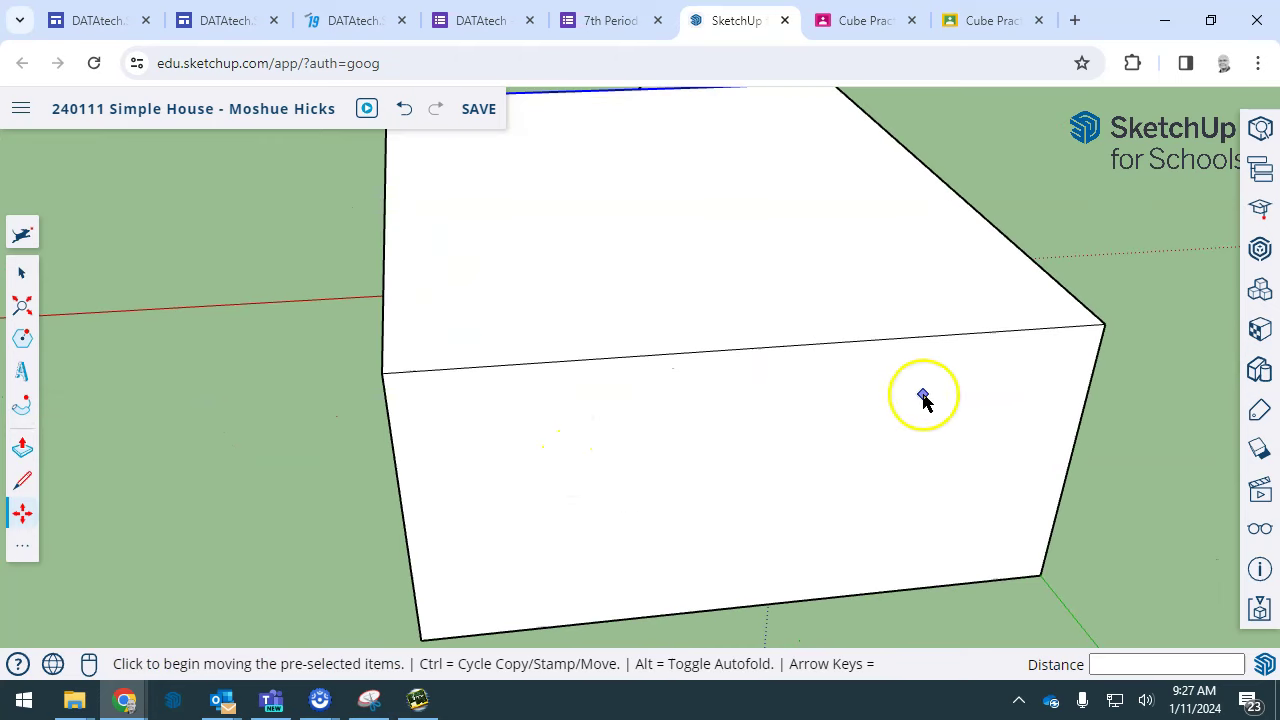
middle_drag(923, 400, 303, 420)
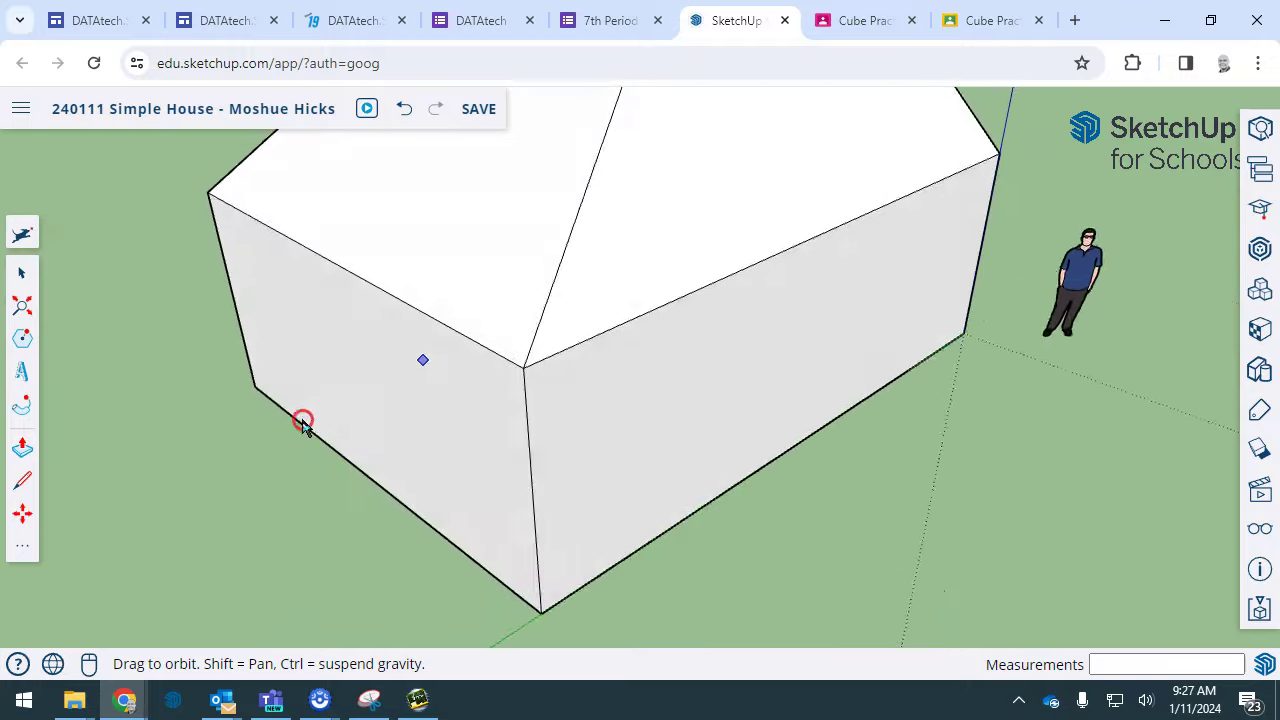
key(m)
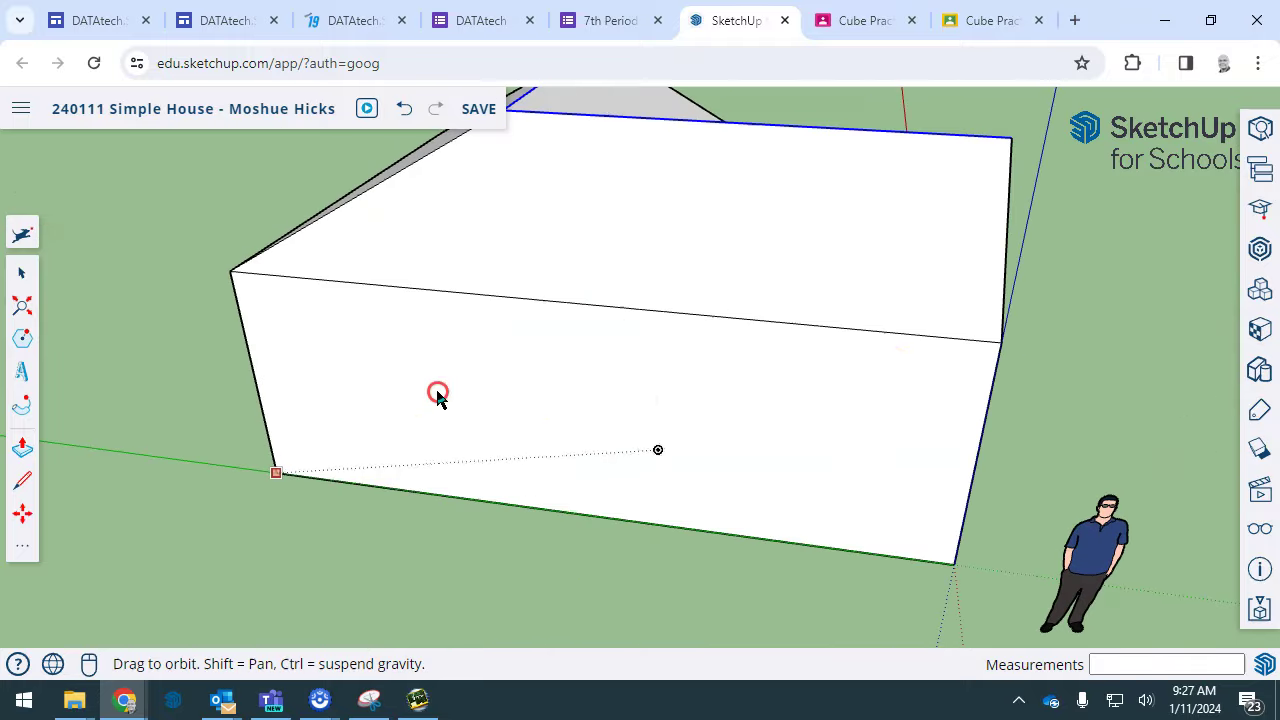